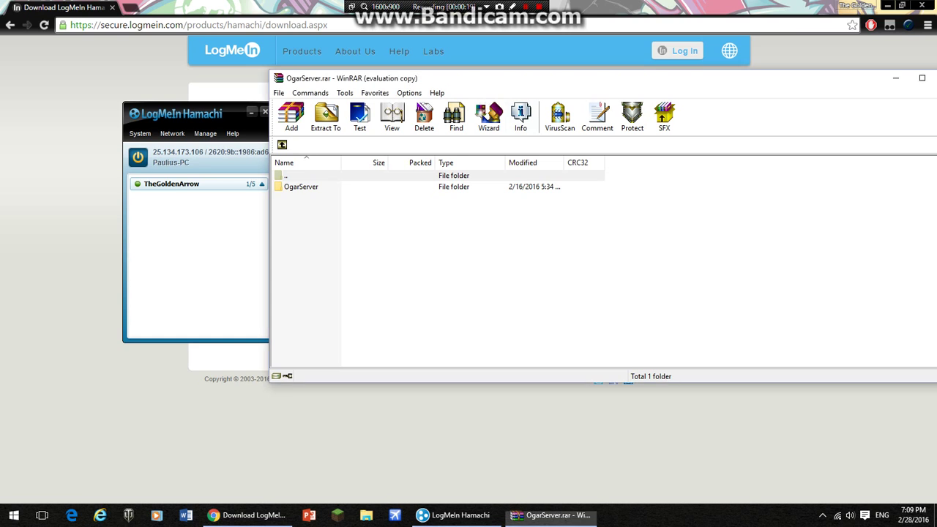
Step: Move the Hamachi and WinRAR windows aside so the LogMeIn download page is in front
left_click_drag(476, 78, 456, 77)
left_click_drag(162, 118, 118, 106)
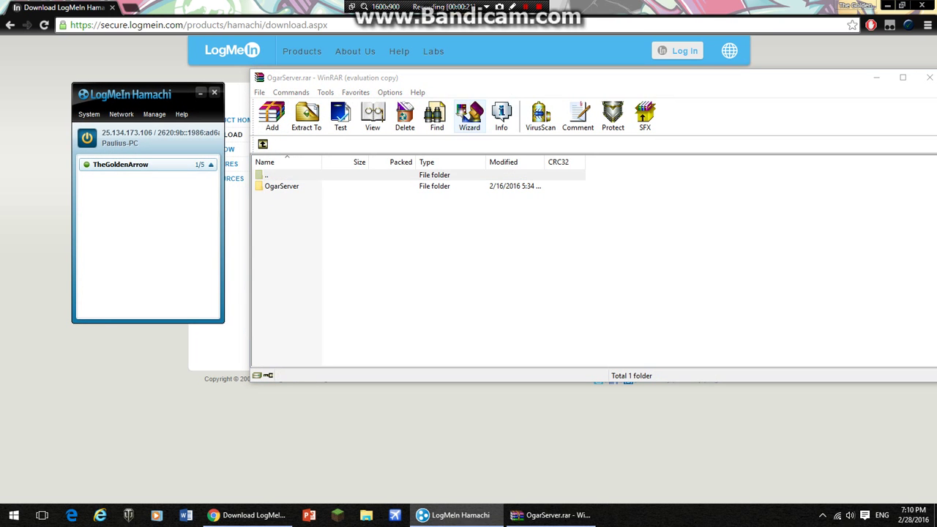
left_click_drag(399, 78, 383, 109)
left_click(247, 514)
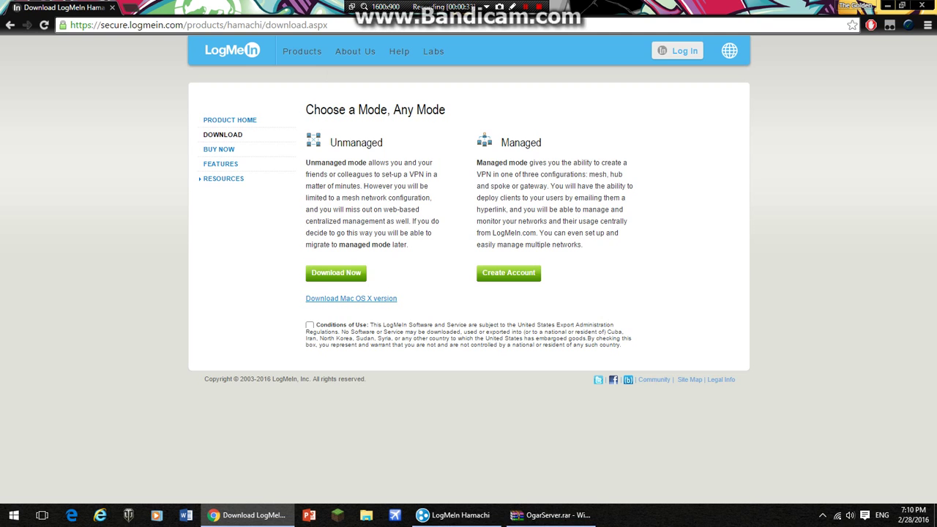
Step: Toggle the Hamachi window until it stays over the Chrome download page, showing TheGoldenArrow
left_click(454, 515)
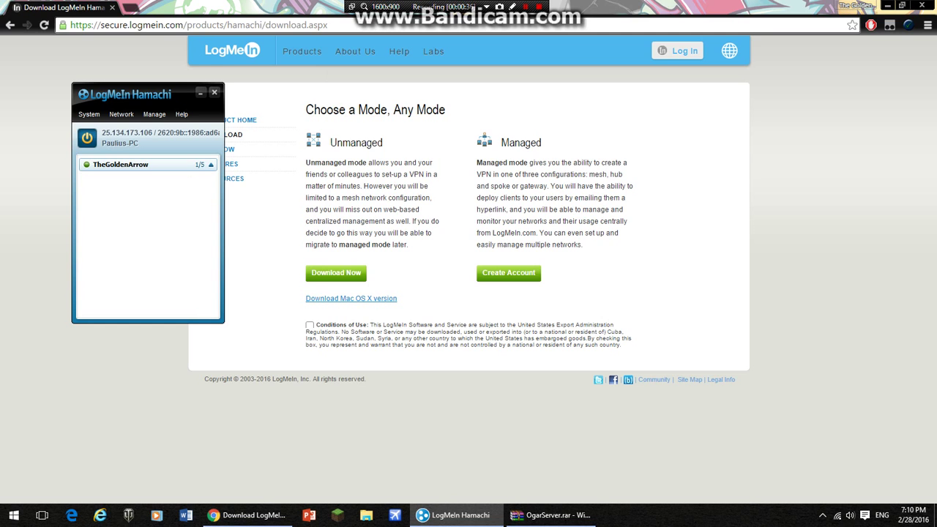
left_click(200, 93)
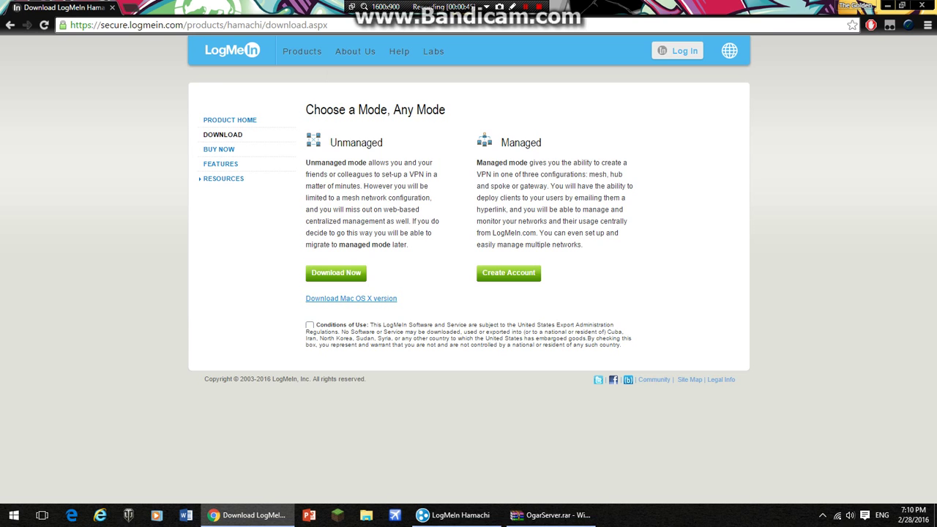
key("alt+Tab")
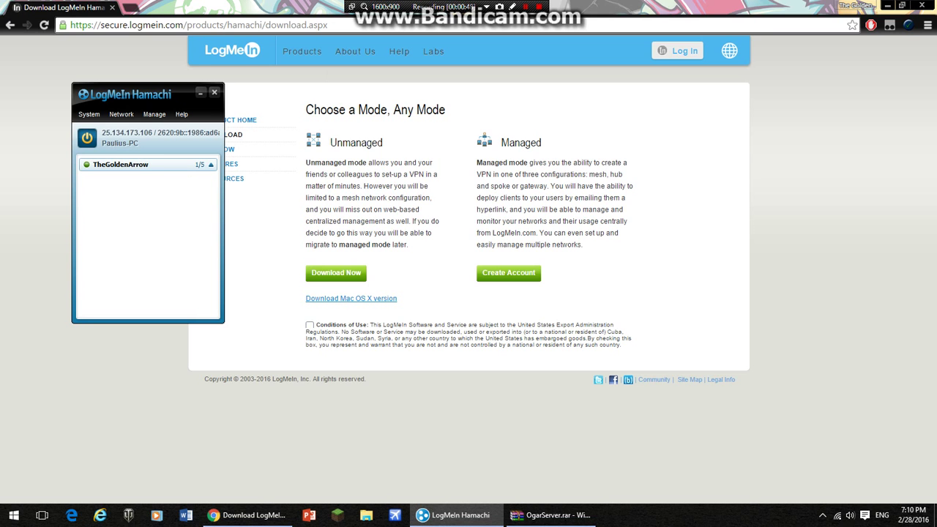
key("alt+Tab")
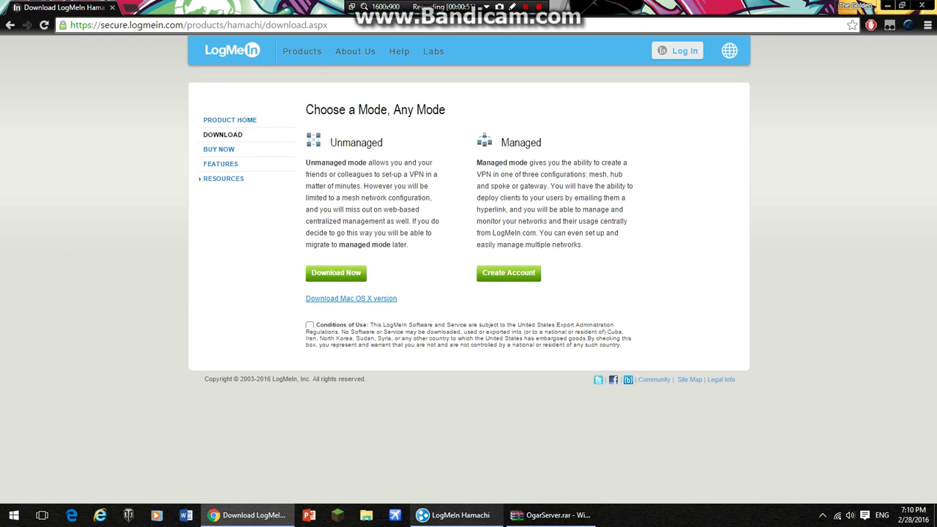
left_click(457, 515)
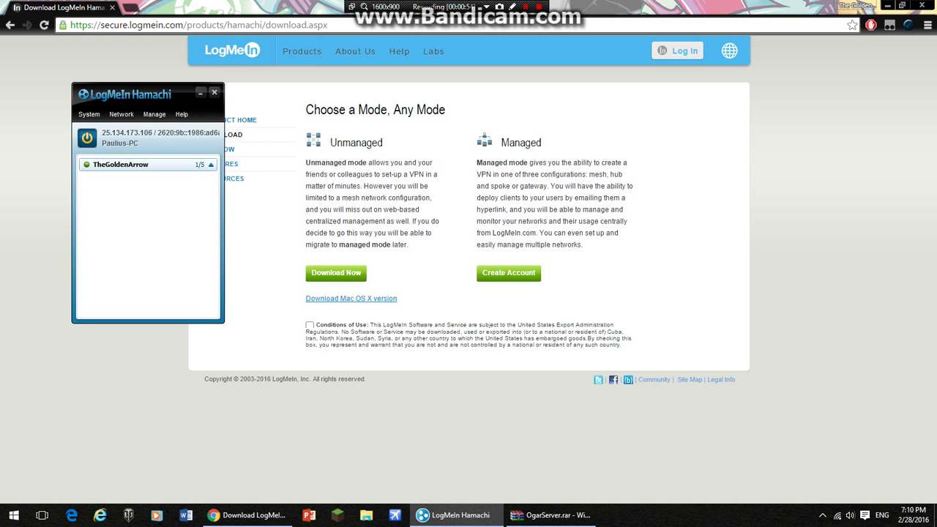
Step: Delete the TheGoldenArrow network from Hamachi
right_click(146, 165)
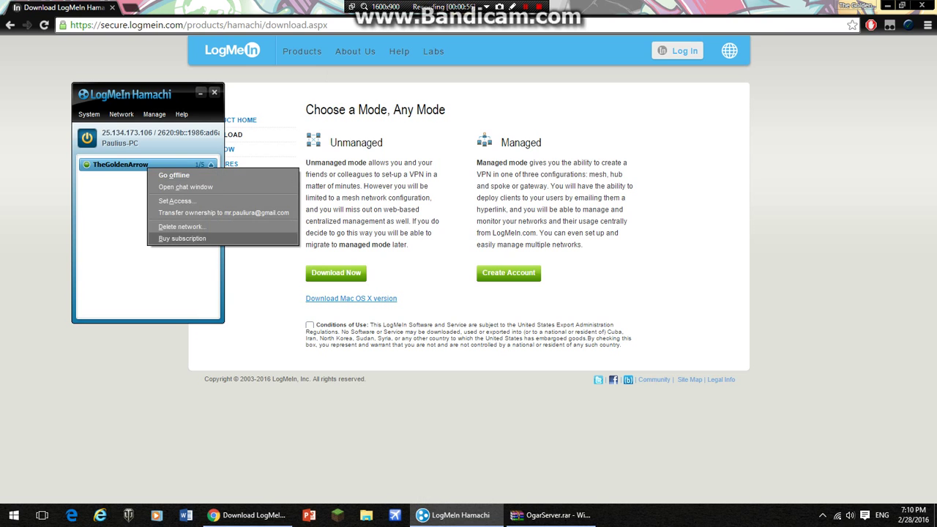
left_click(183, 225)
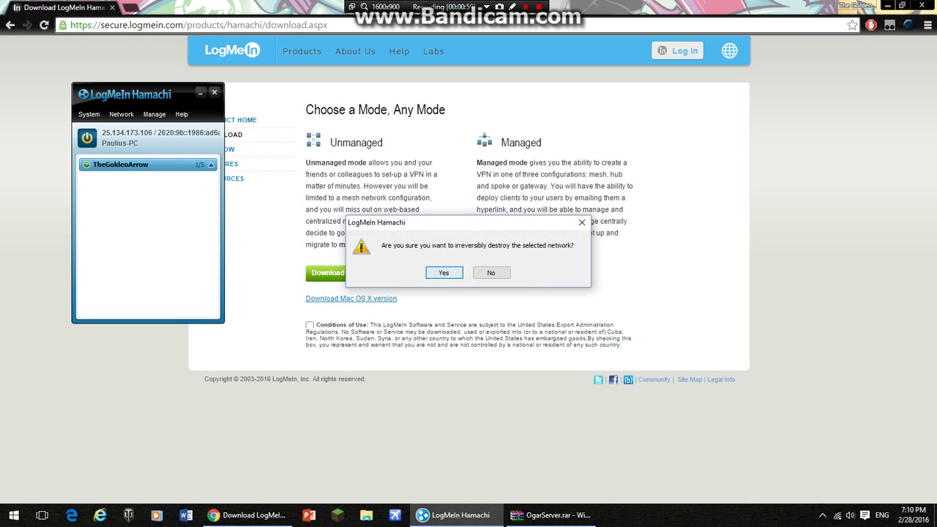
key("Return")
Step: Create a new network named TheGoldenArrow protected by a password
left_click(122, 115)
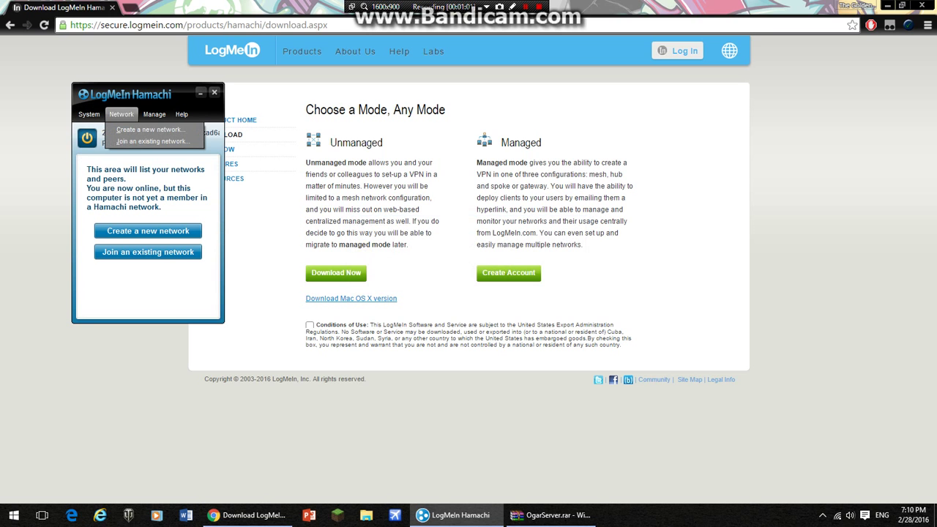
left_click(149, 129)
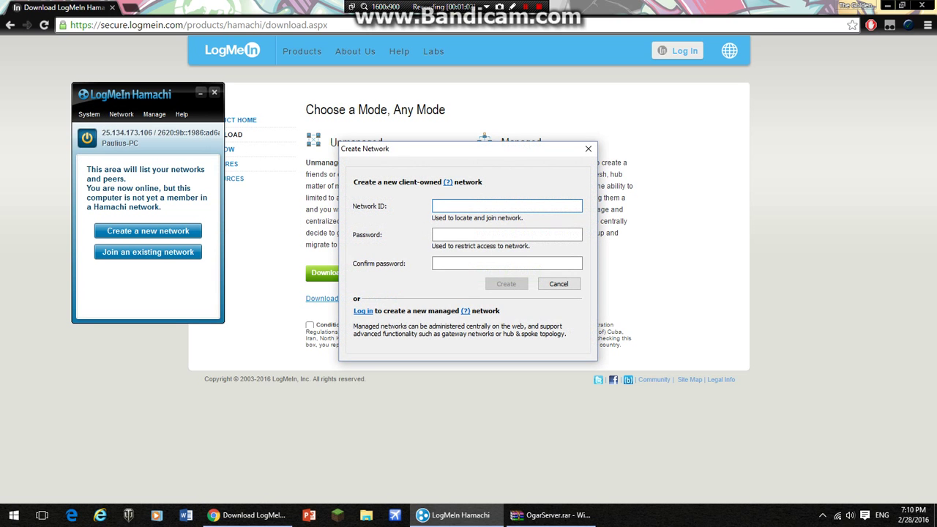
type("The")
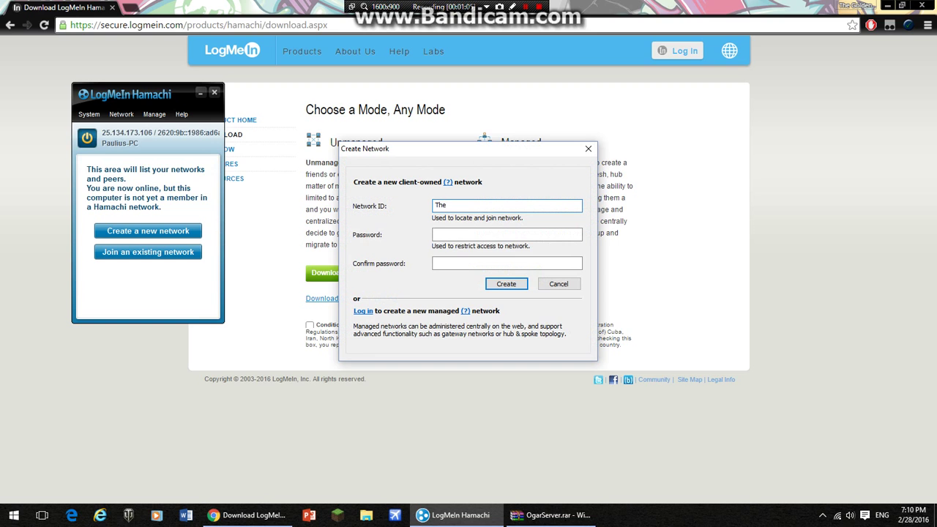
type("GoldenA")
type("rrow")
key("Tab")
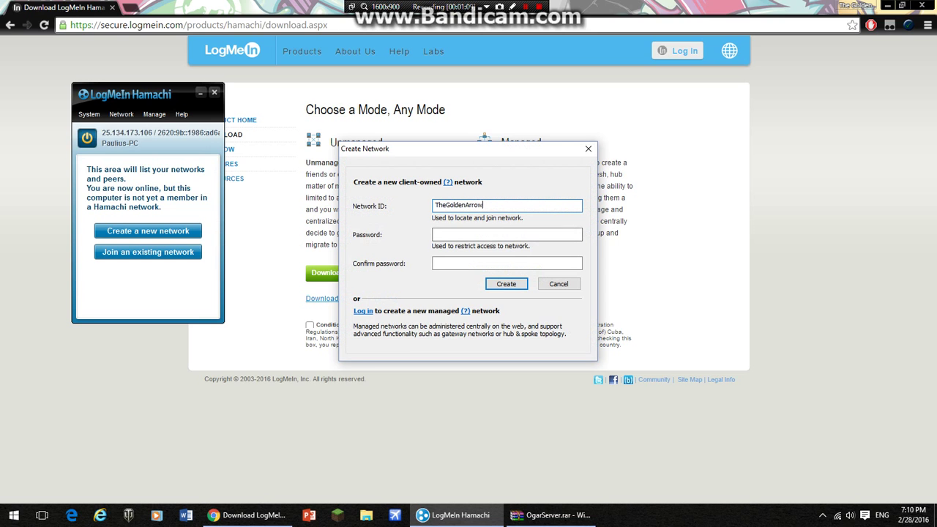
type("•••")
type("••")
key("Tab")
type("•••••")
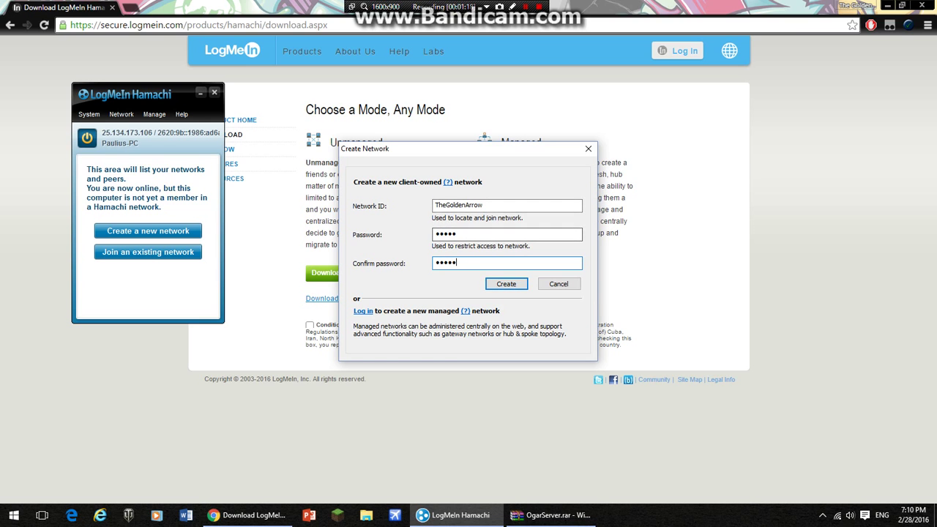
key("Return")
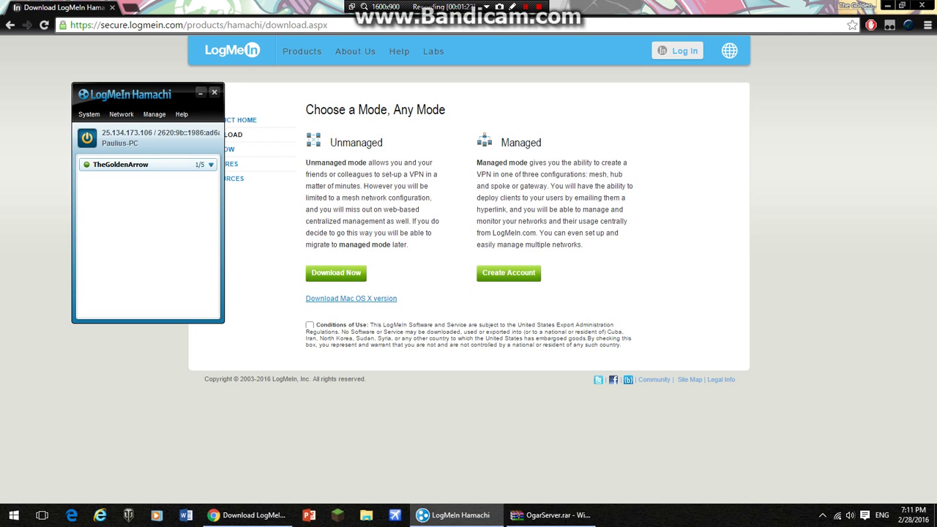
key("alt+Tab")
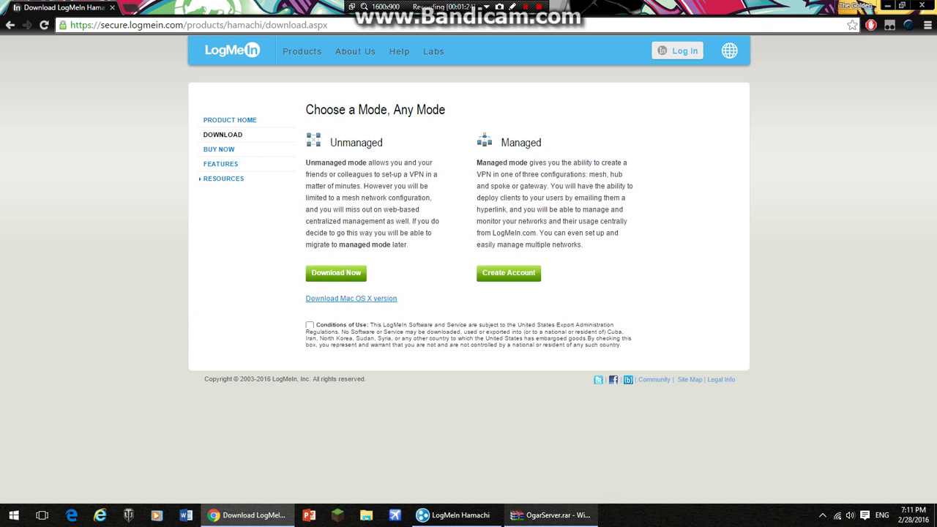
Step: Bring WinRAR forward, shrink Chrome, and maximize the archive with the OgarServer folder selected
left_click(550, 476)
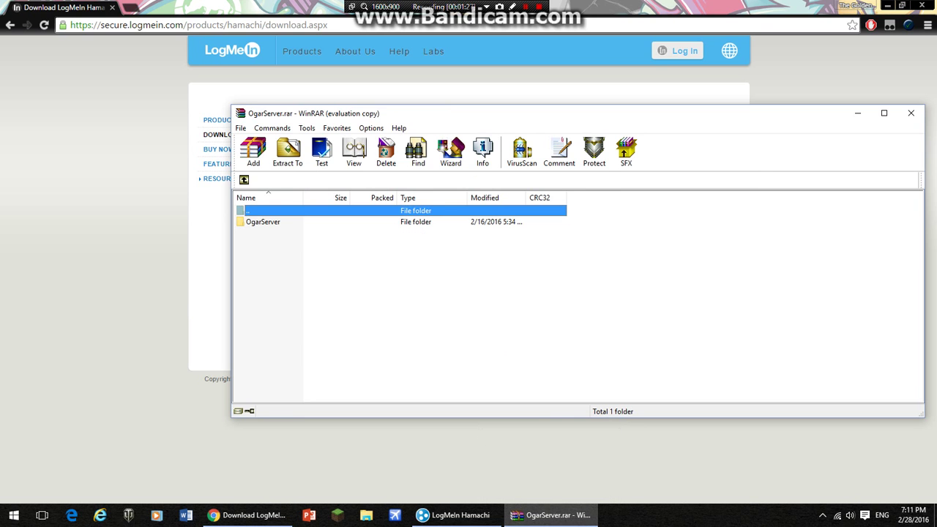
left_click_drag(373, 114, 255, 51)
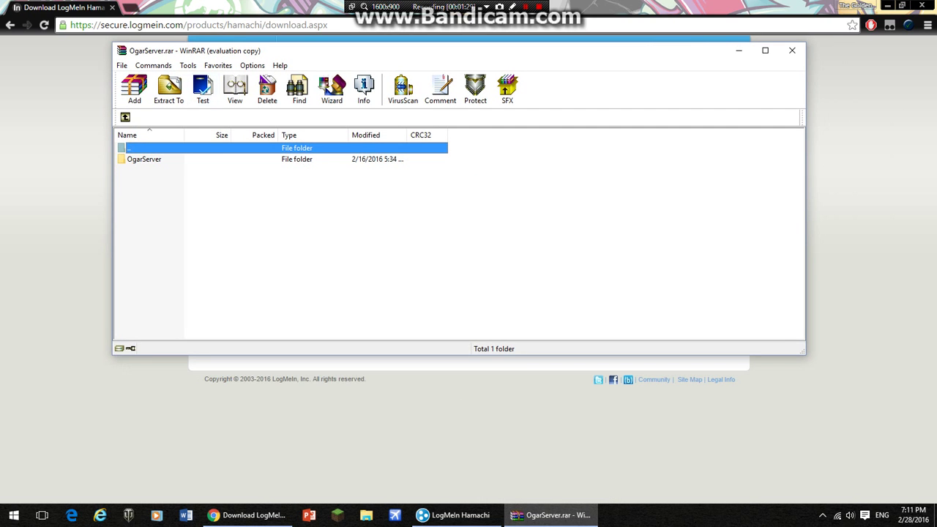
left_click_drag(480, 7, 276, 108)
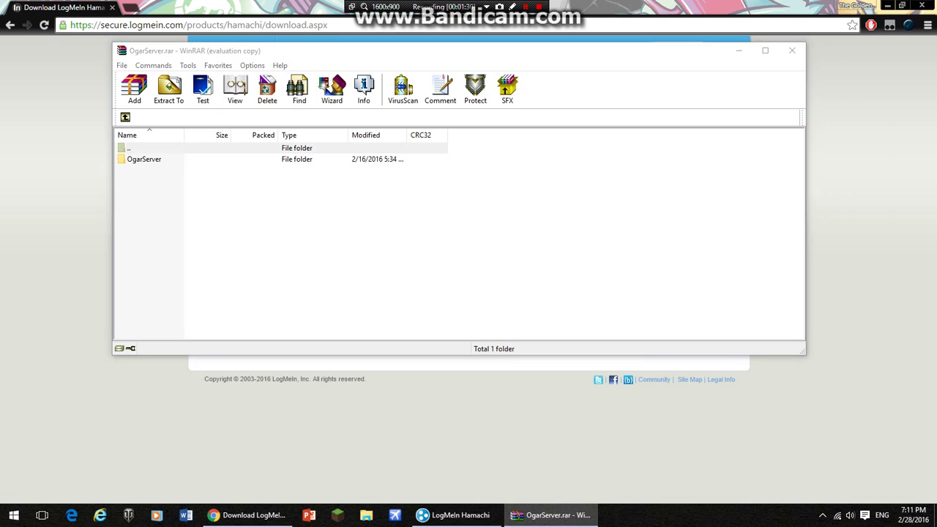
left_click_drag(401, 50, 395, 14)
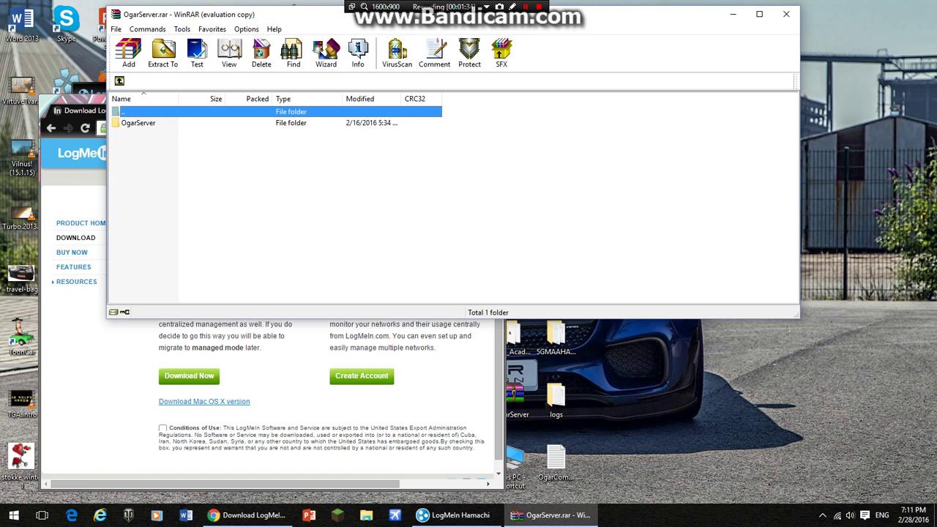
key("Down")
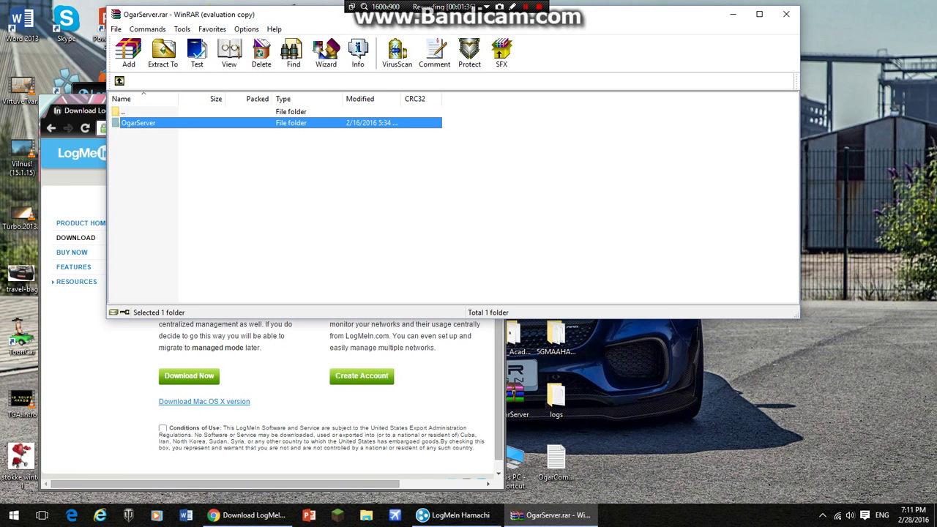
mouse_move(591, 13)
left_mouse_down()
mouse_move(394, 298)
mouse_move(505, 4)
left_mouse_up()
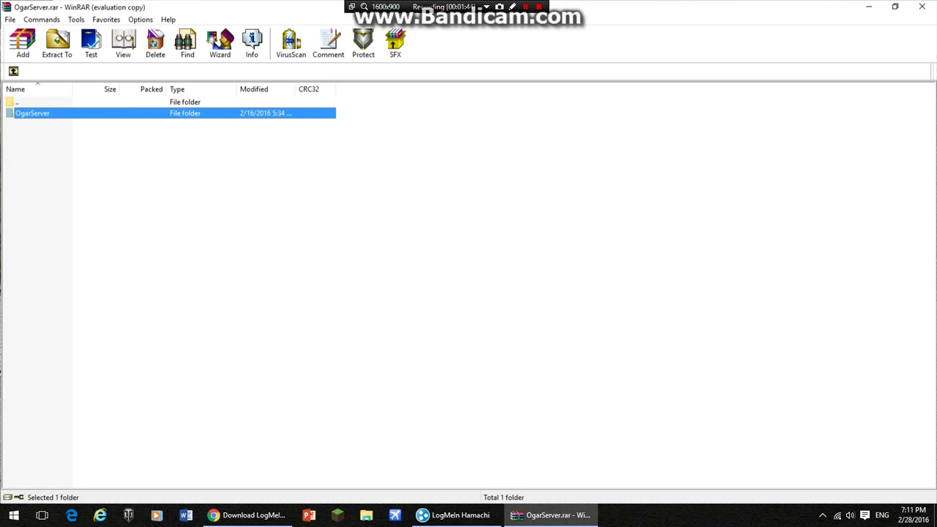
Step: Open the OgarServer folder to list gameserver.ini, two text documents and OgarServer.exe
key("Return")
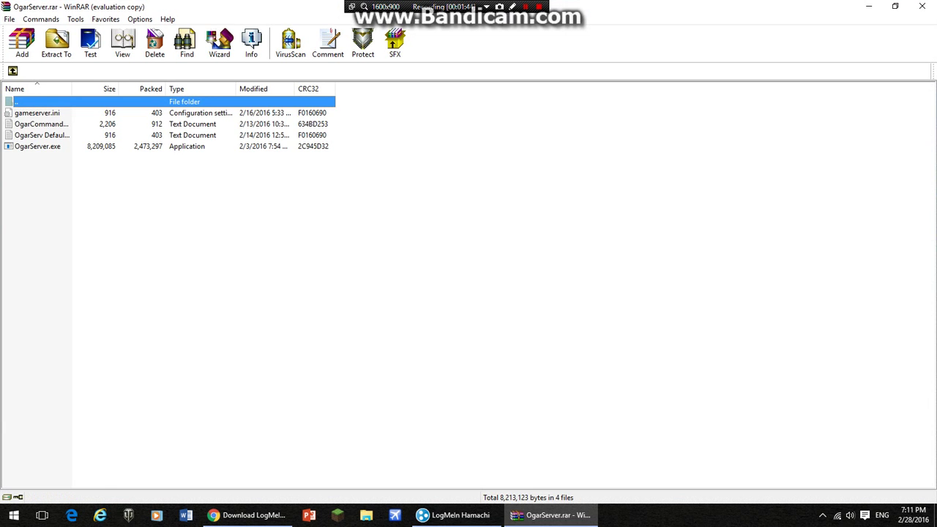
key("End")
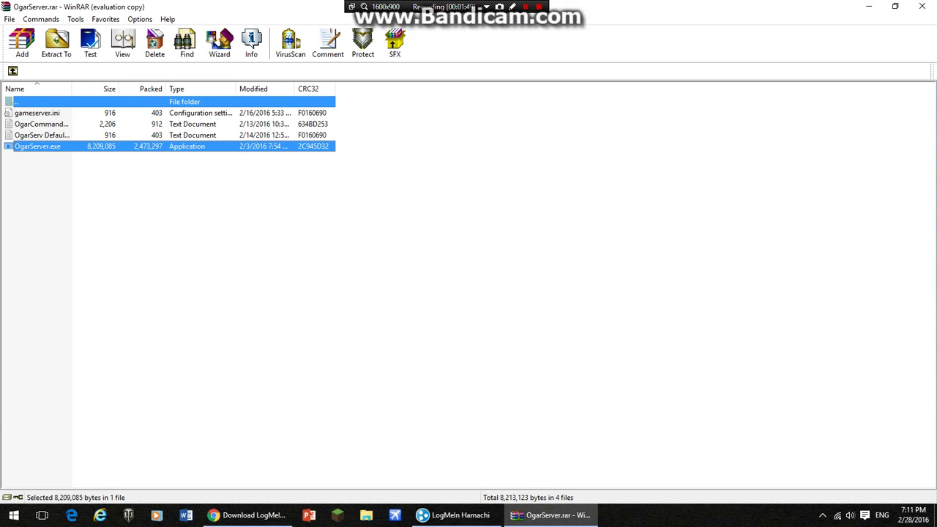
key("ctrl+space")
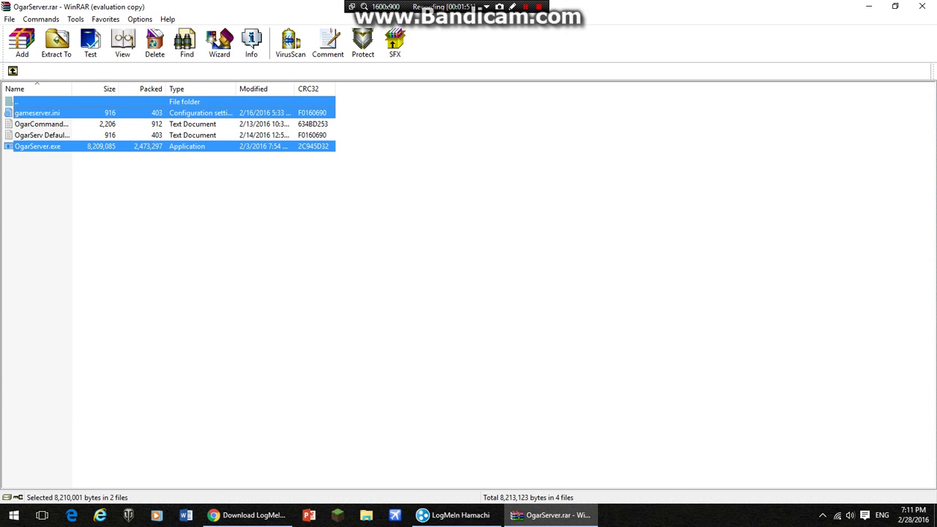
key("ctrl+space")
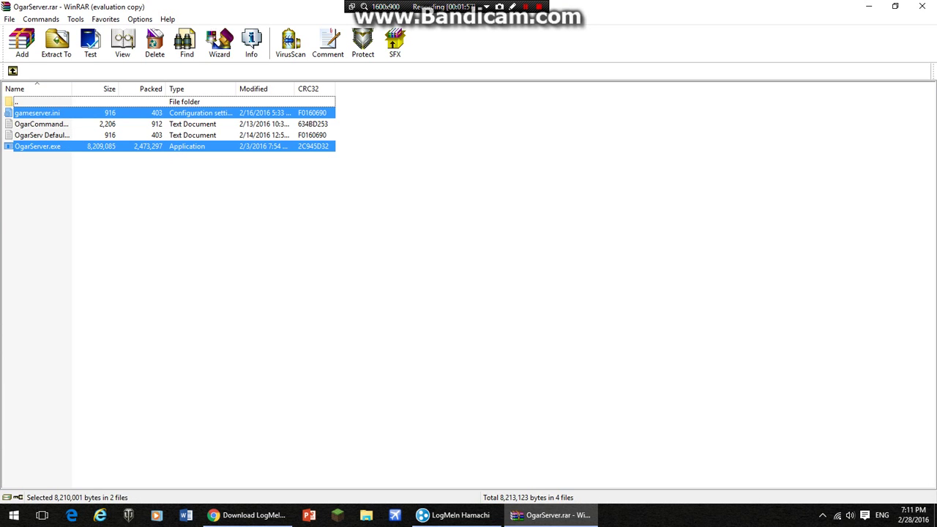
left_click(44, 169)
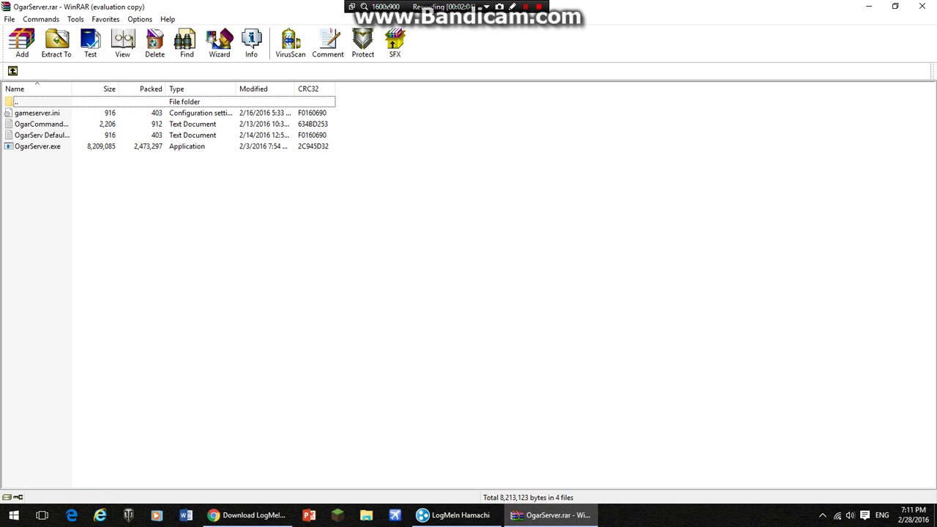
left_click(454, 515)
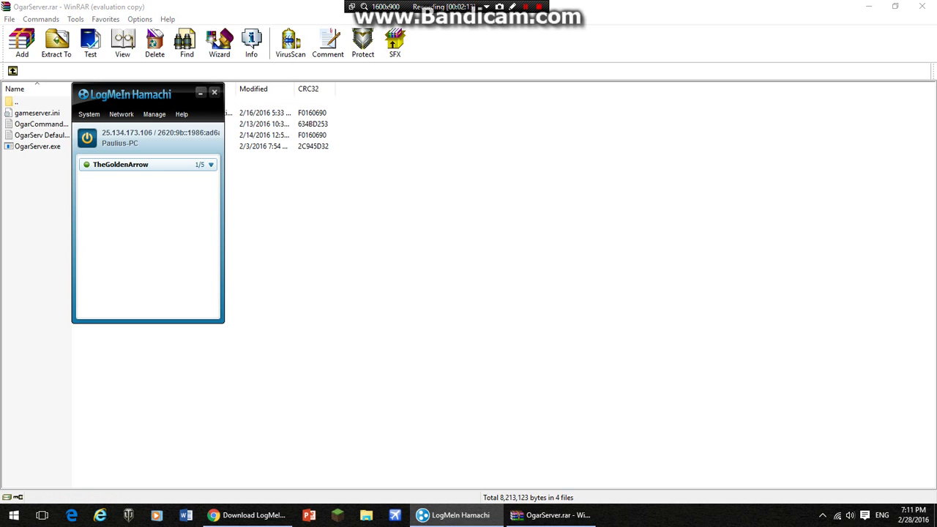
Step: Allow the OgarServer console through the firewall and move it toward the middle right
left_click(200, 93)
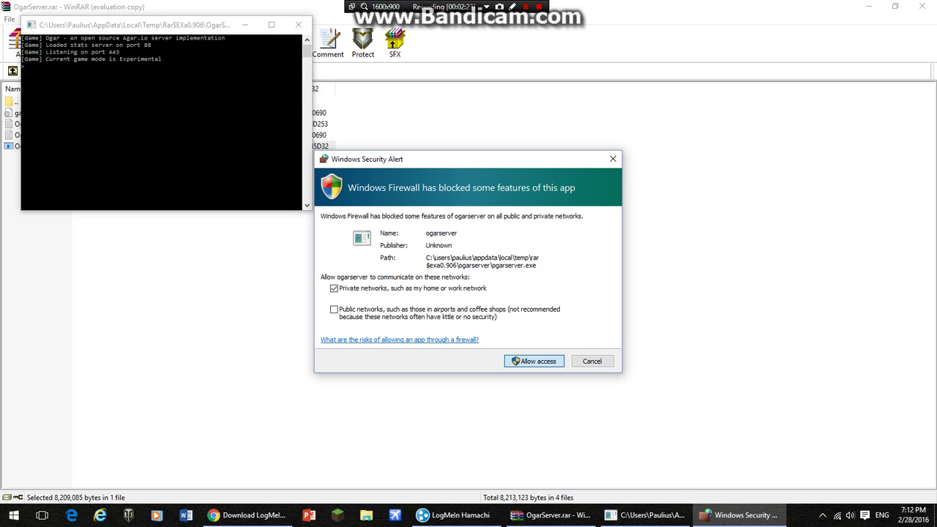
key("Return")
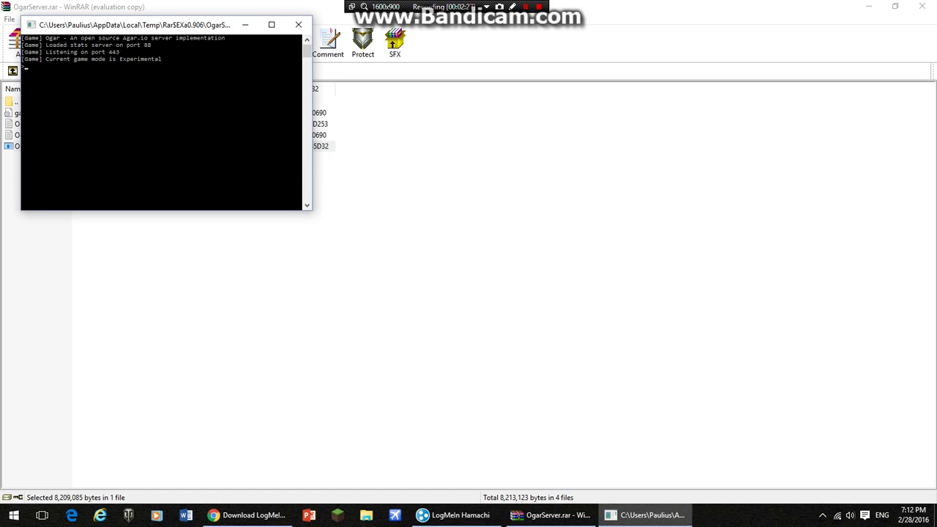
left_click_drag(122, 24, 463, 163)
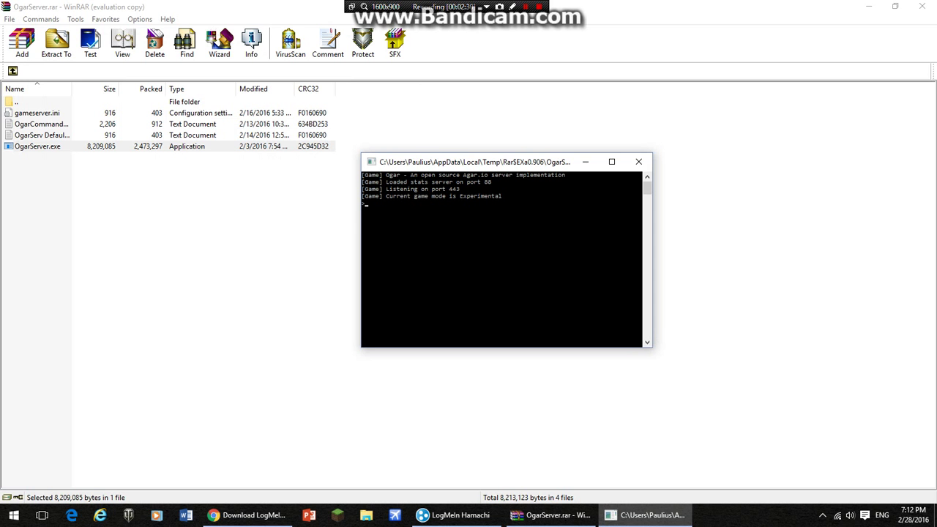
Step: Minimize WinRAR and place the server console and Hamachi windows side by side
left_click(553, 515)
left_click(869, 6)
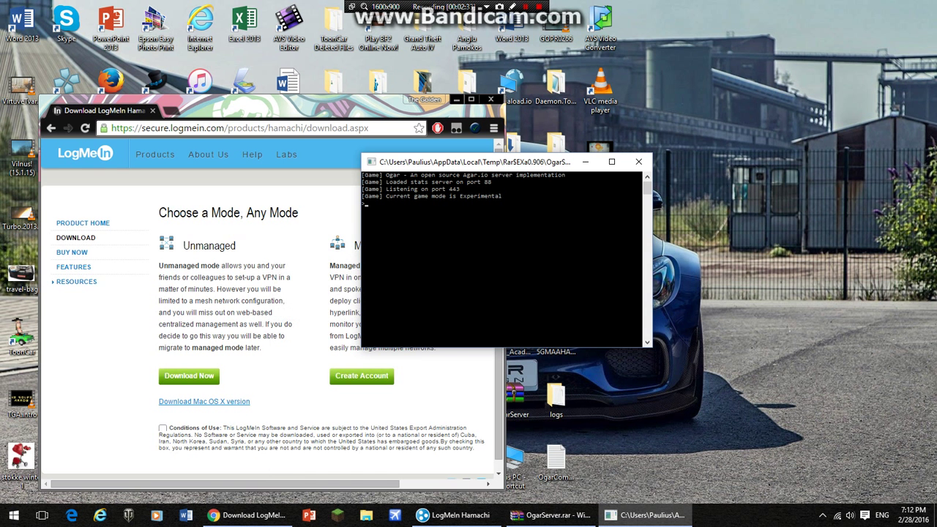
left_click_drag(476, 162, 648, 168)
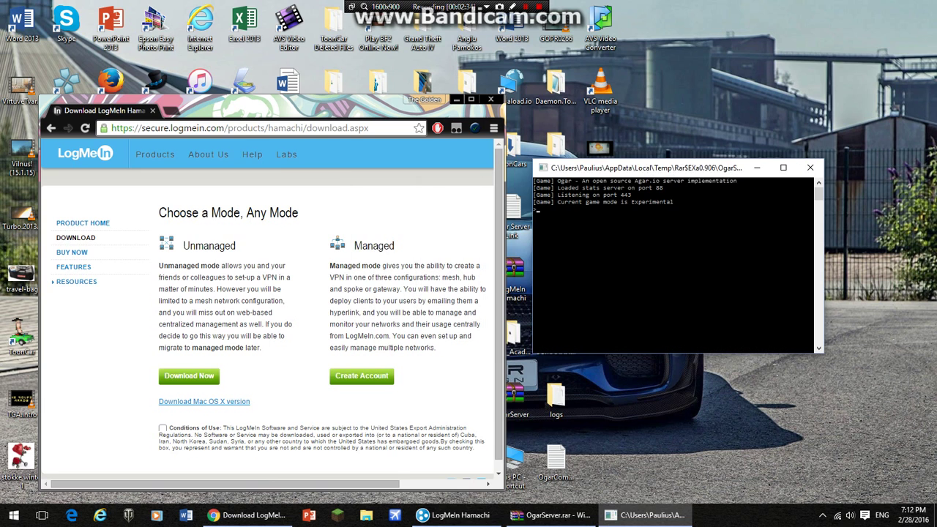
left_click(454, 515)
mouse_move(155, 90)
left_mouse_down()
mouse_move(413, 132)
mouse_move(853, 256)
left_mouse_up()
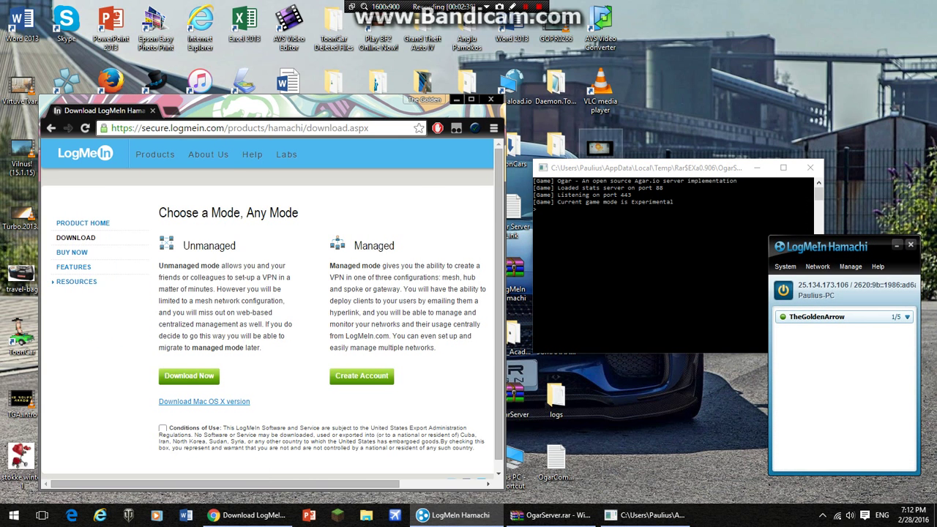
Step: Maximize Chrome and replace the page address with agar.io
left_click(470, 98)
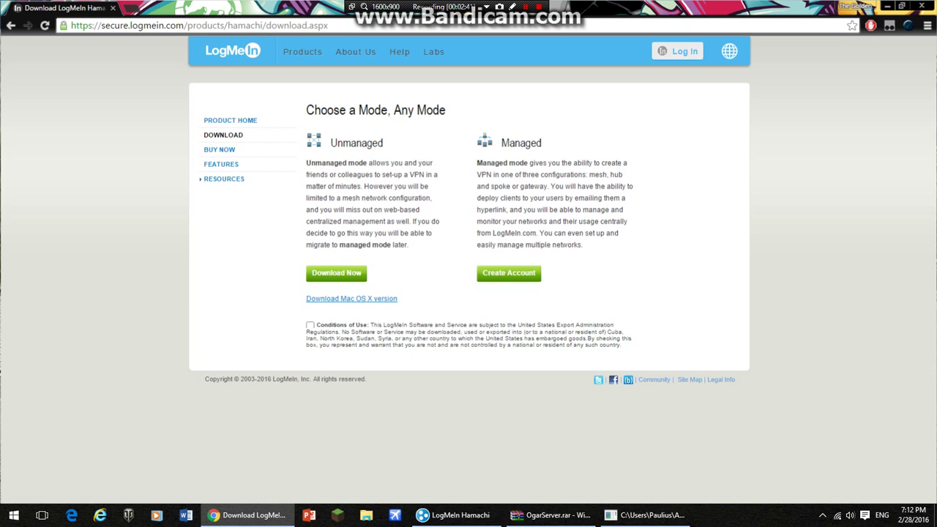
left_click(122, 25)
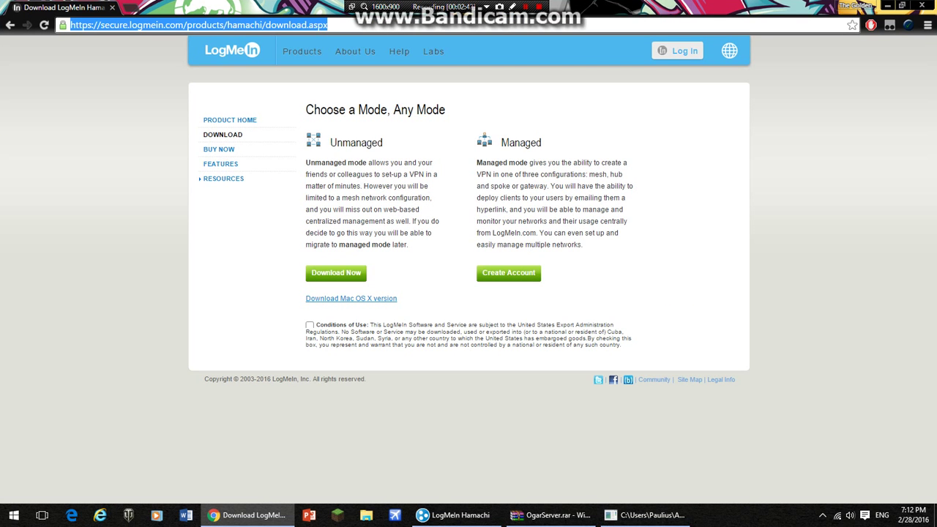
type("a")
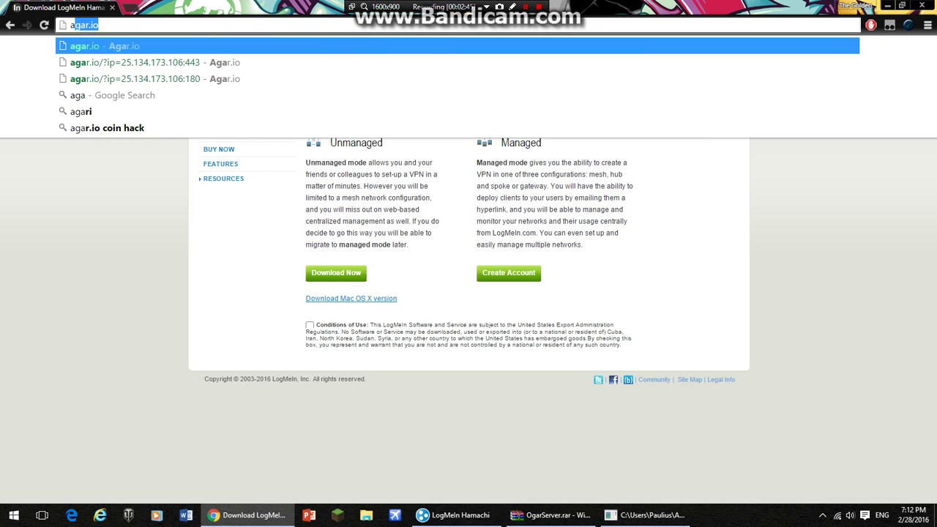
type("gar.io")
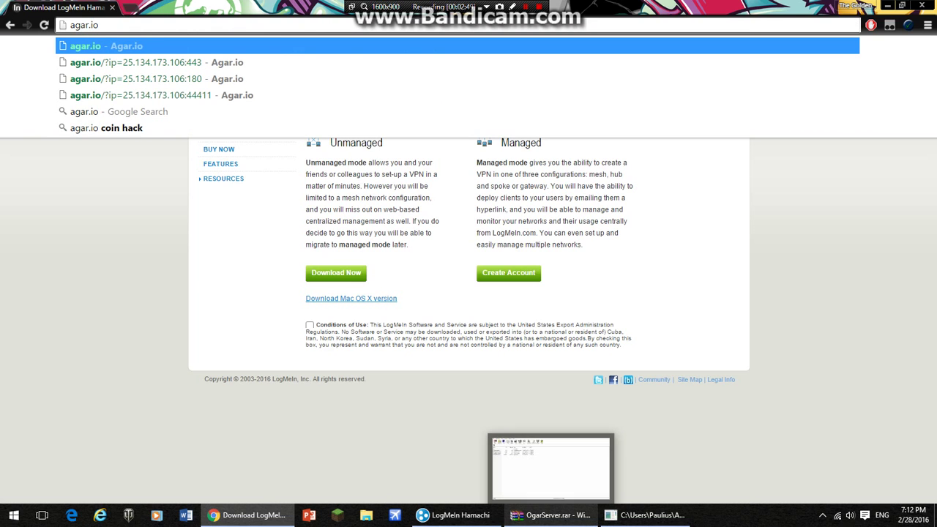
left_click(454, 515)
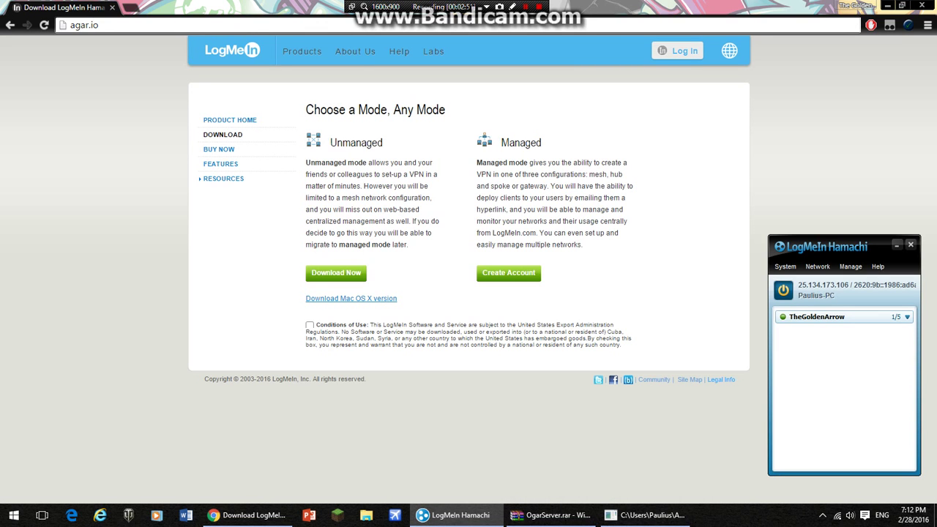
Step: Move Hamachi up beside the page and open the menu for copying this computer's IP
left_click_drag(823, 242, 647, 112)
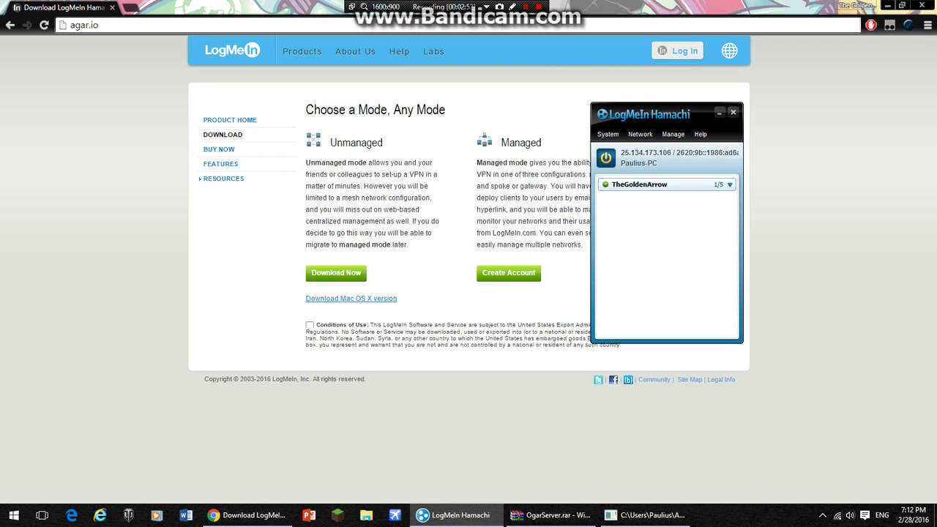
right_click(631, 152)
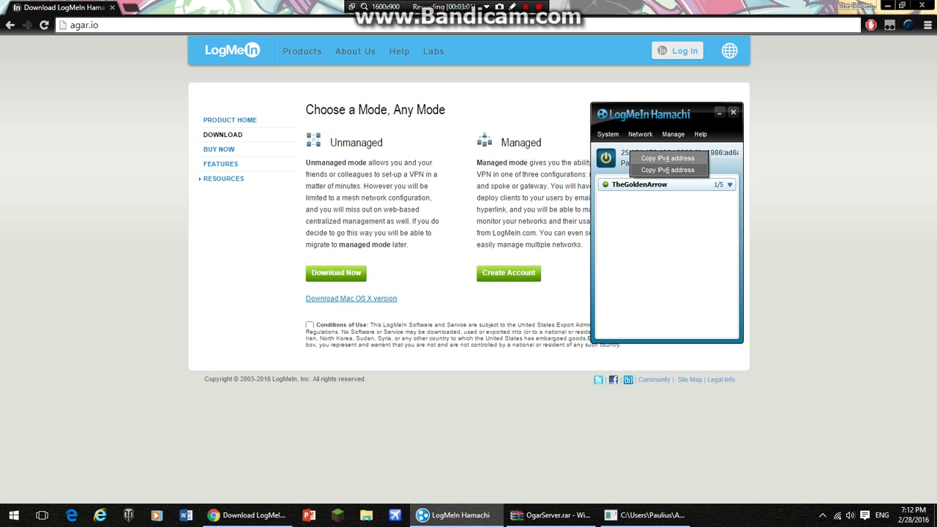
Step: Copy the IPv4 address and load agar.io/?ip=25.134.173.106:443 in Chrome
left_click(668, 158)
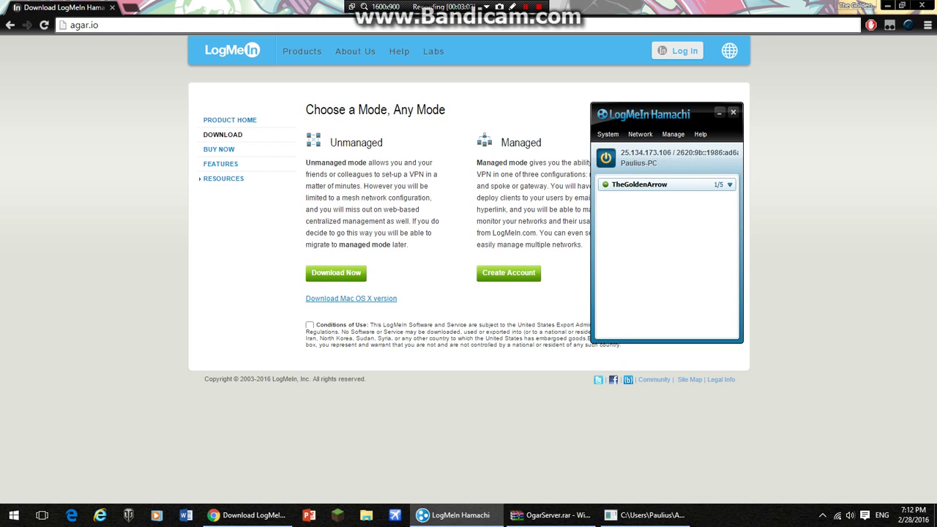
left_click(249, 515)
key("ctrl+a")
type("agar.")
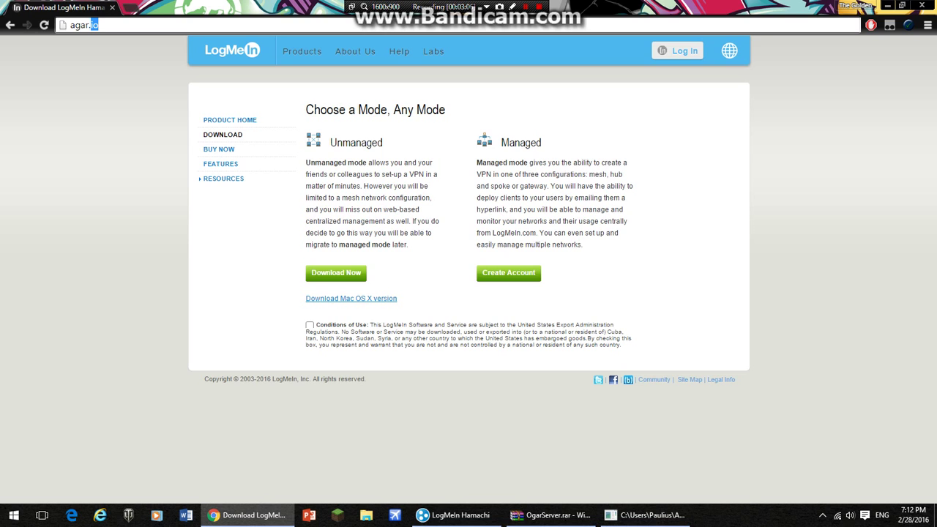
type("io/")
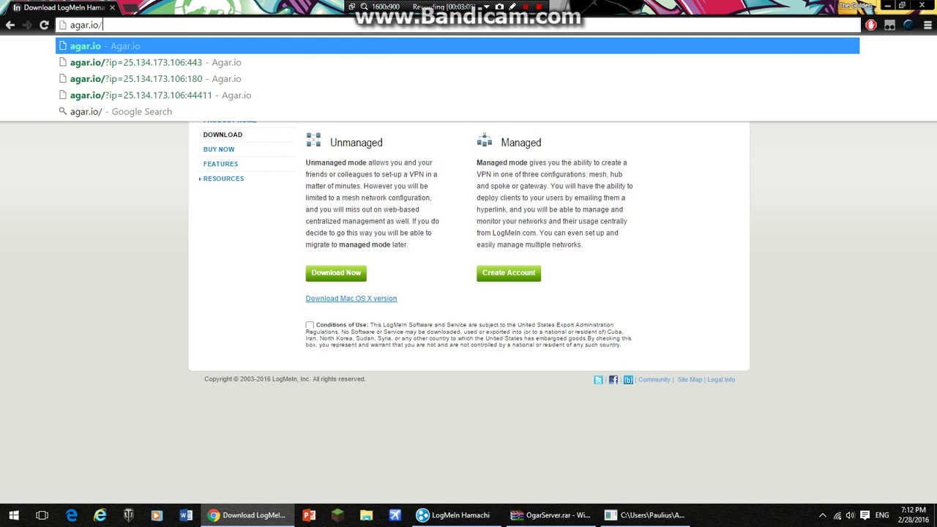
type("?")
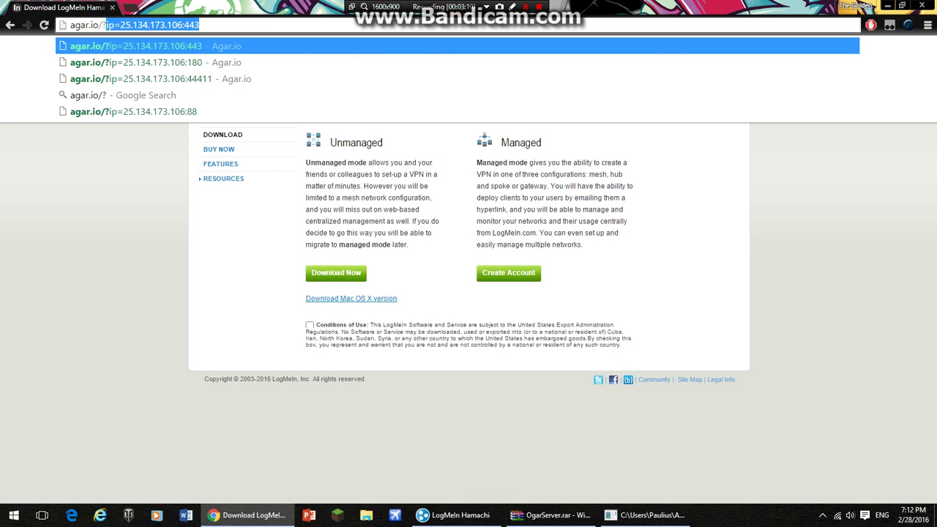
type("i")
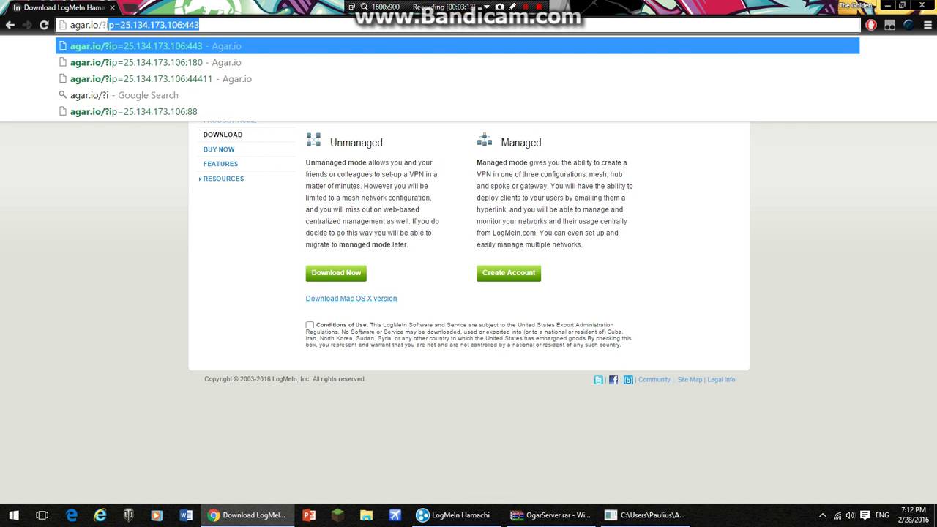
type("p=")
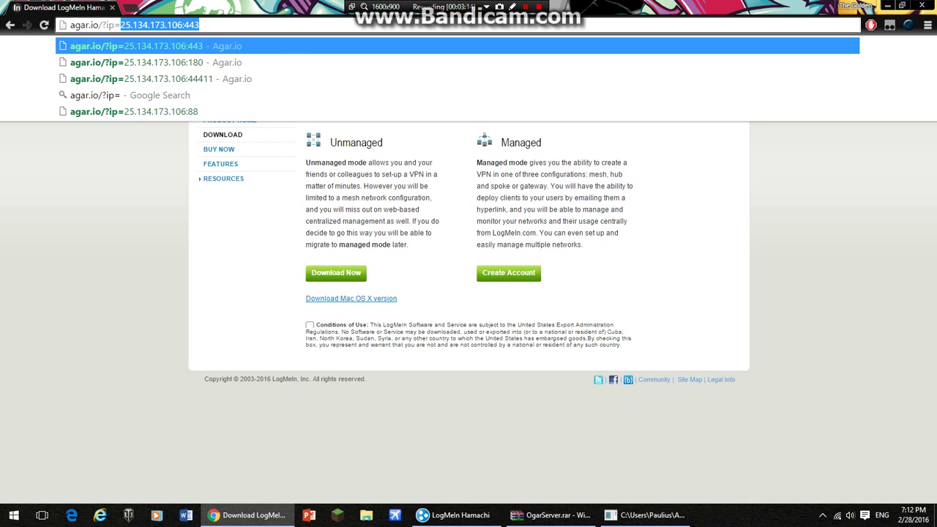
type("25.134.173.106")
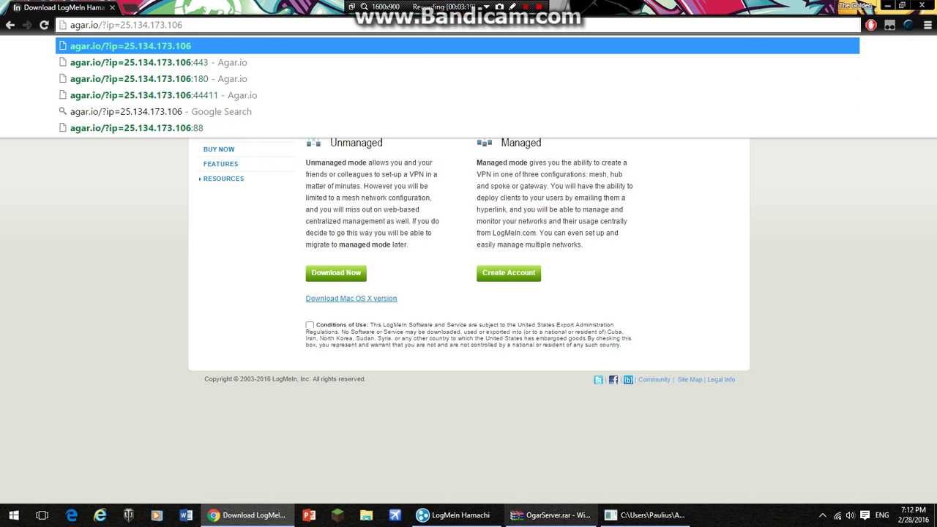
left_click(454, 514)
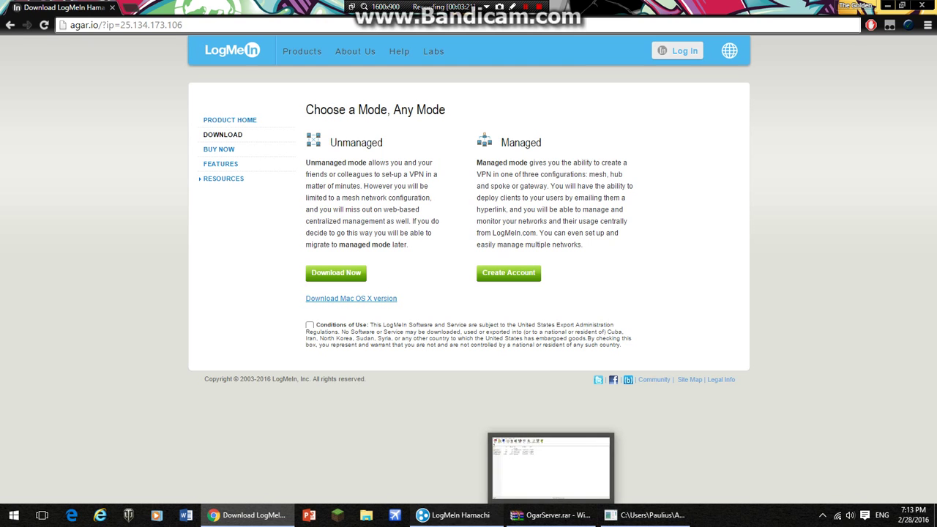
key("alt+Tab")
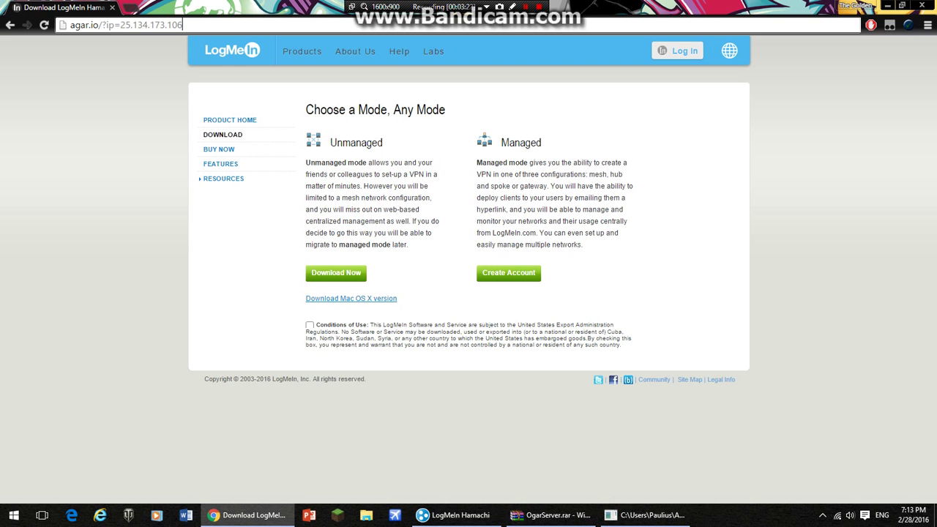
type(":")
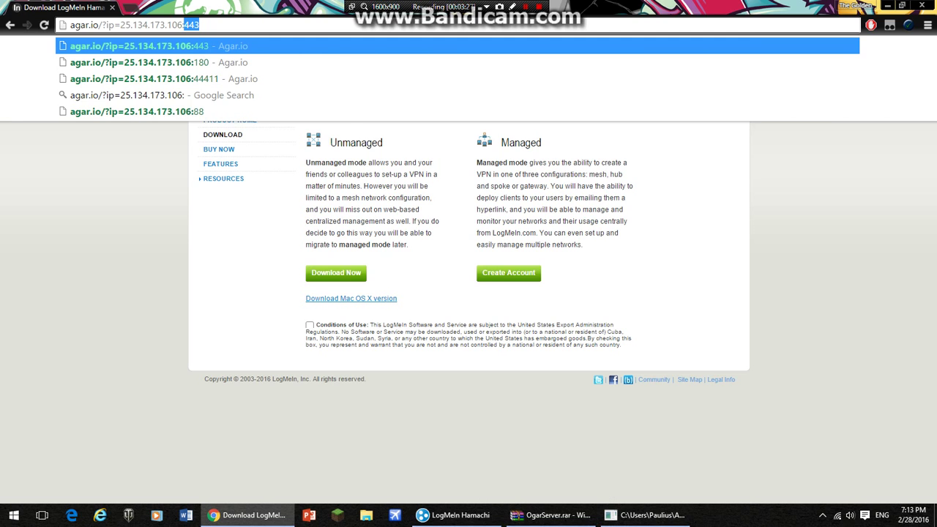
key("Return")
key("alt+Tab")
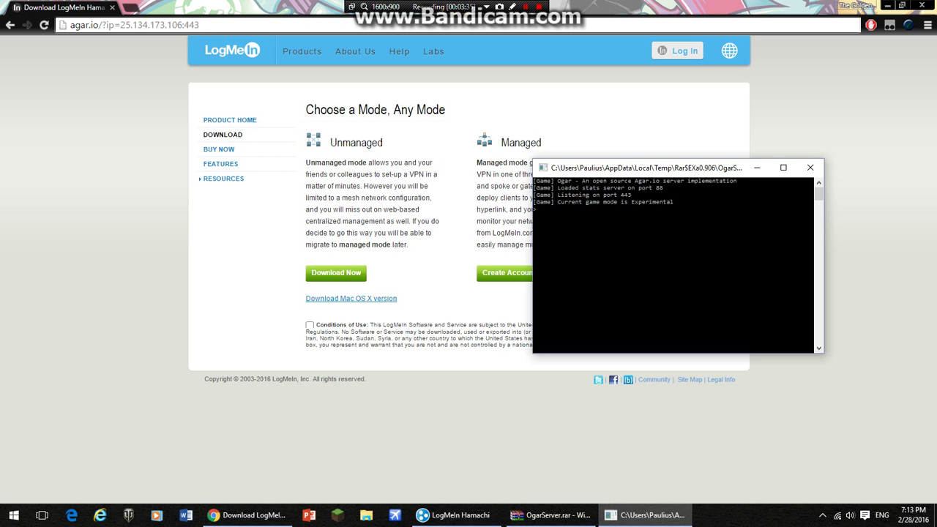
Step: Join the private server with the nickname kokihfuef and start playing
key("alt+Tab")
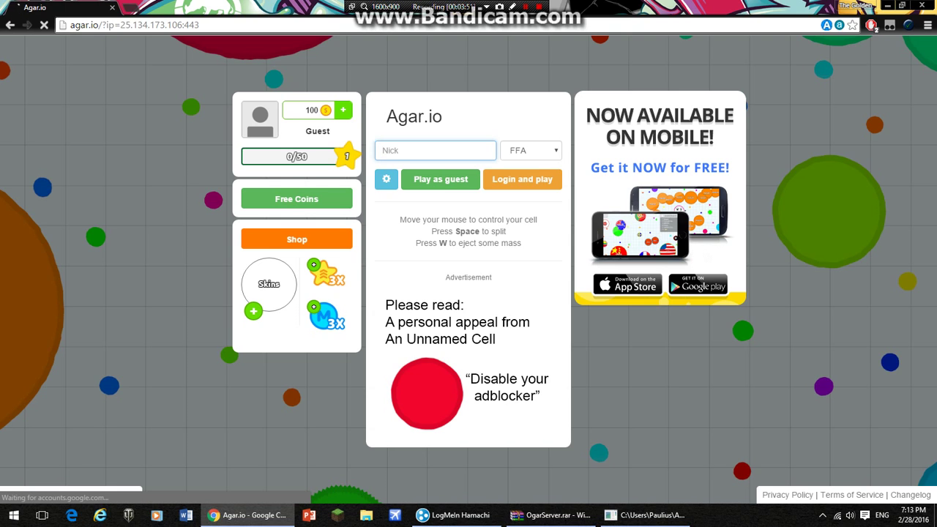
type("kokihfue")
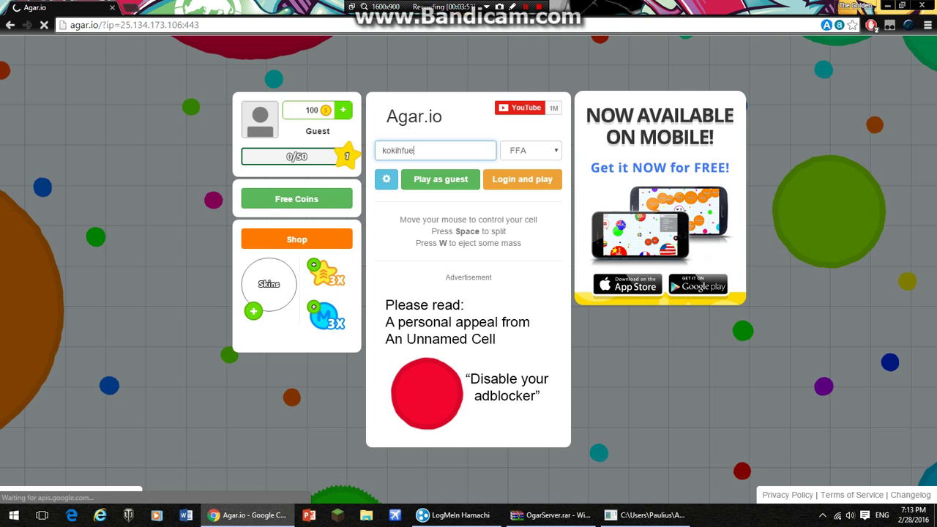
type("f")
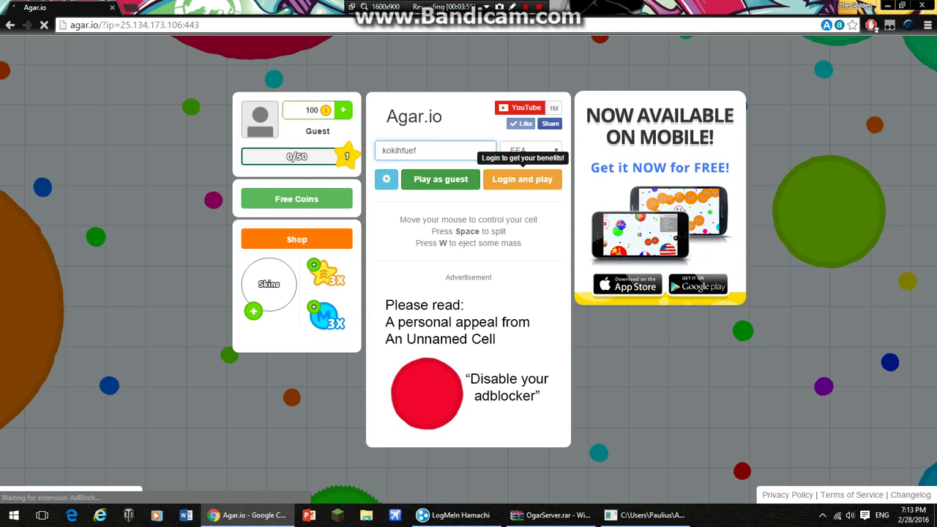
key("Return")
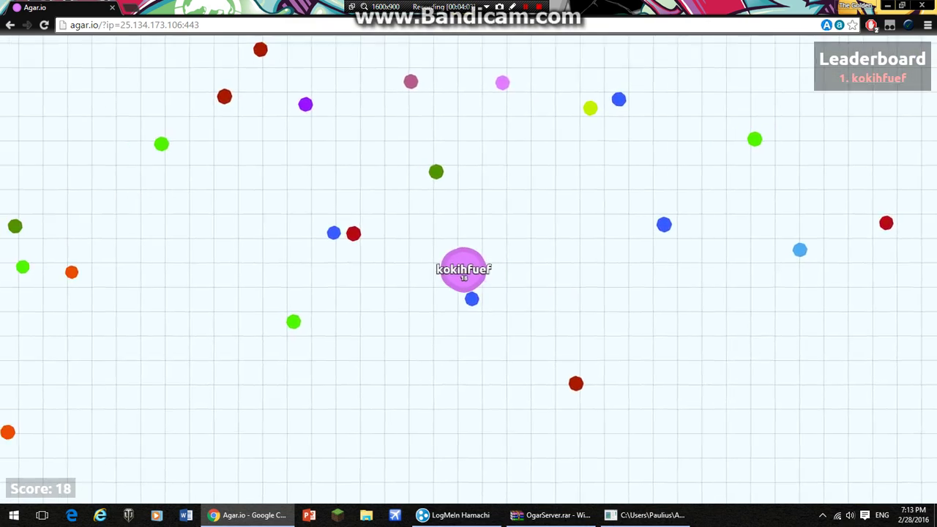
left_click(456, 515)
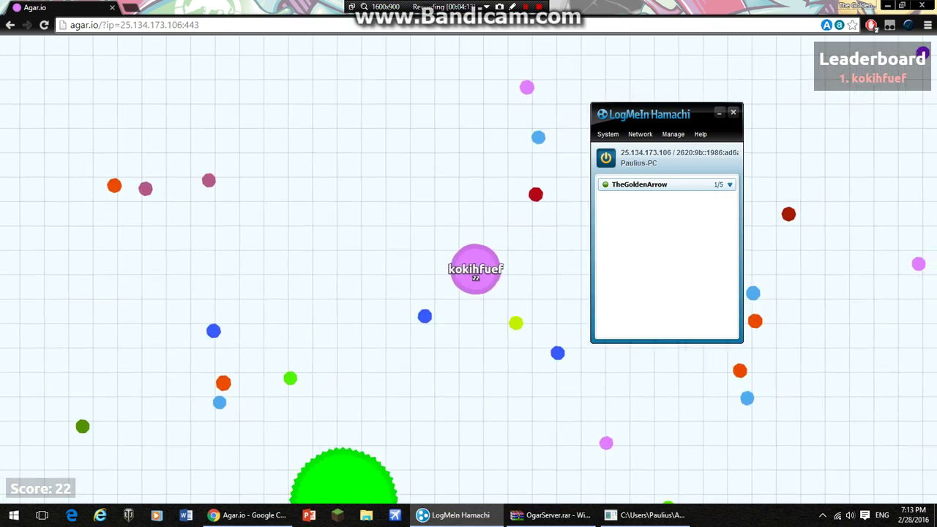
Step: Request to join the TheGoldenArrow network with its password, then return to the game
left_click(640, 134)
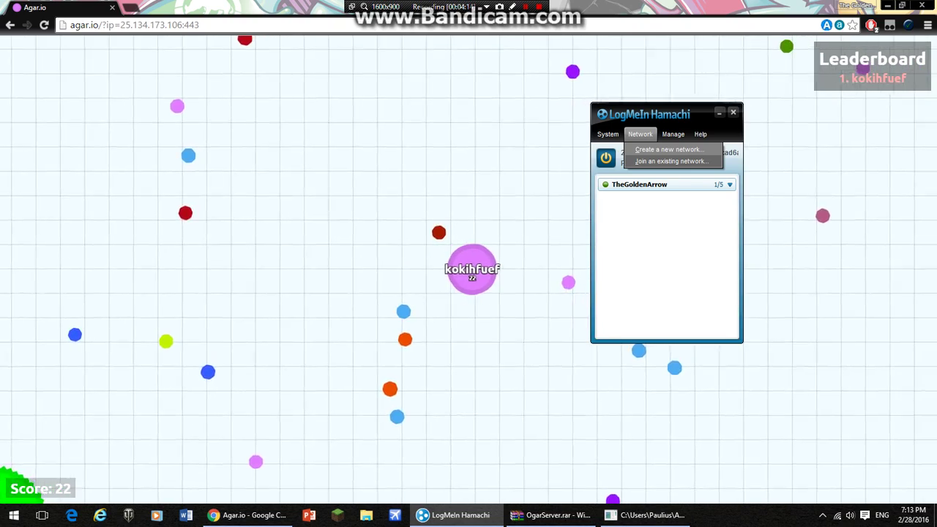
left_click(670, 161)
type("TheGolde")
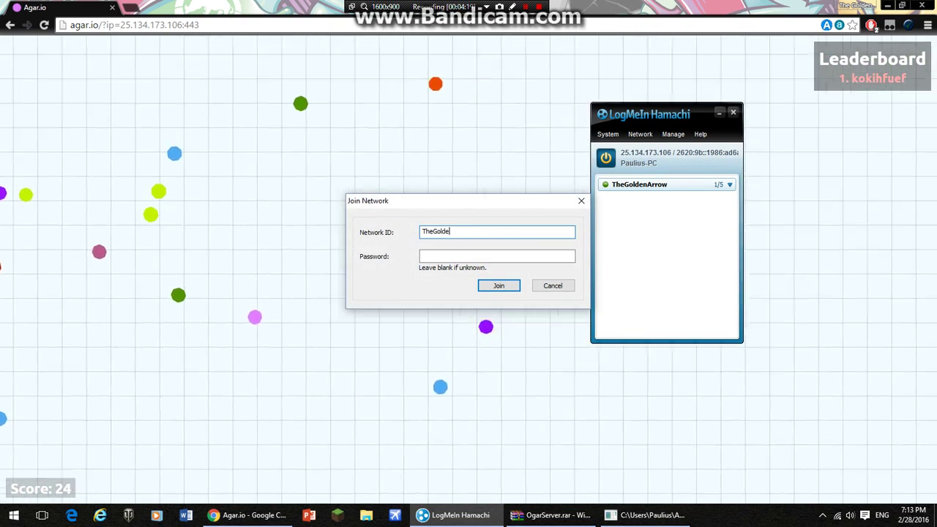
type("nArrow")
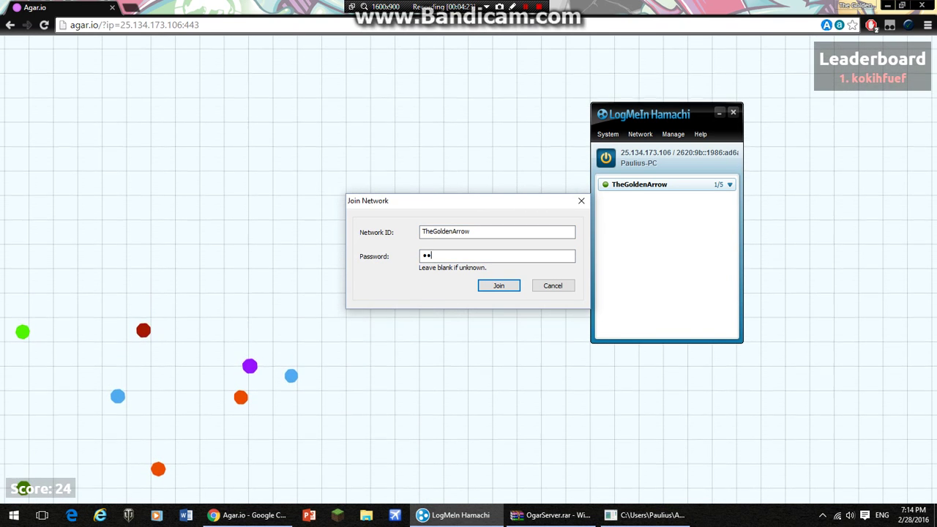
key("Return")
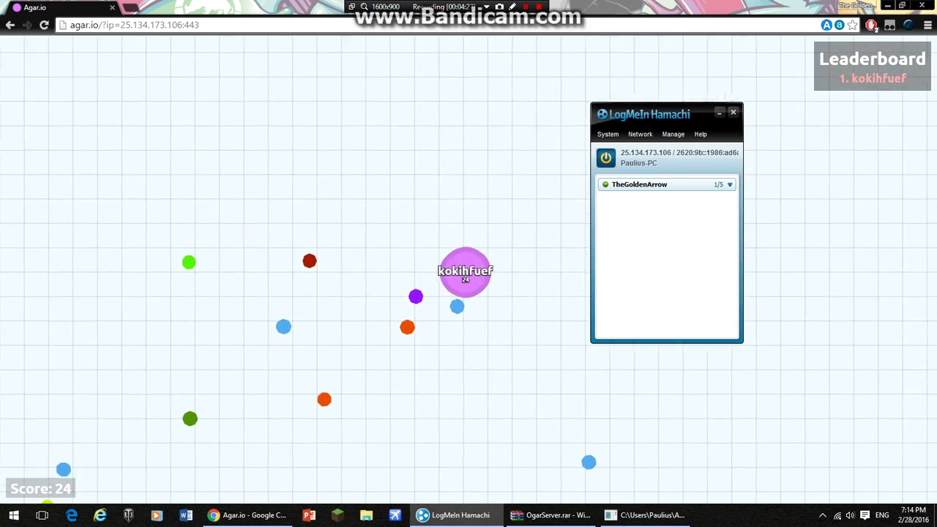
key("alt+Tab")
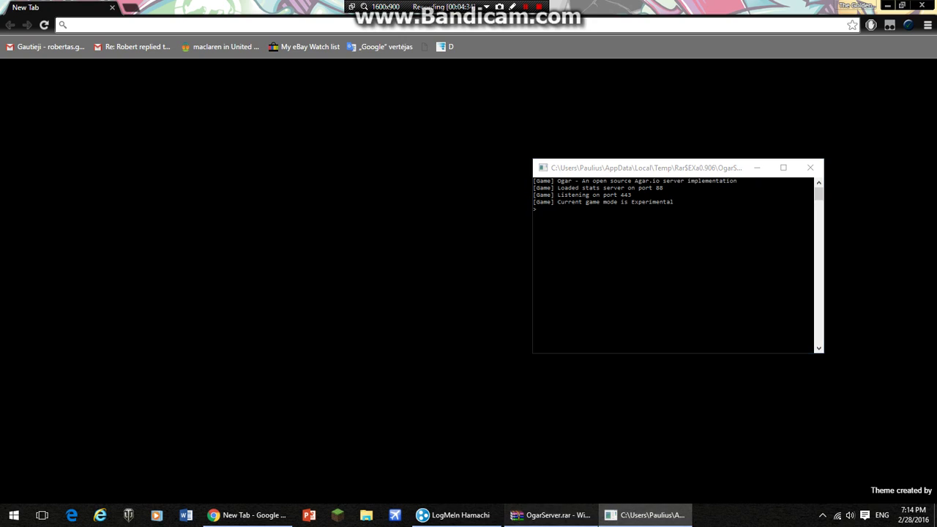
Step: Open gameserver.ini from the OgarServer archive in a maximized Notepad and select serverPort's 443
left_click(454, 515)
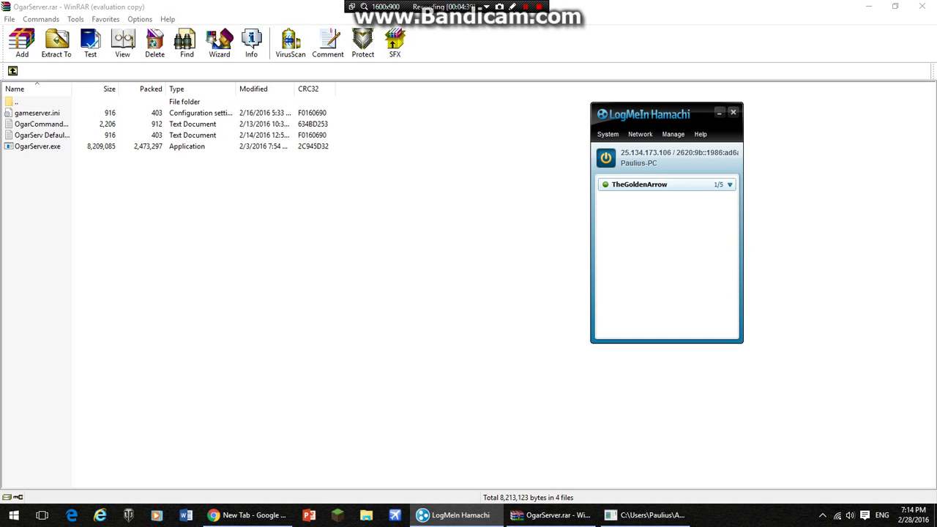
double_click(37, 113)
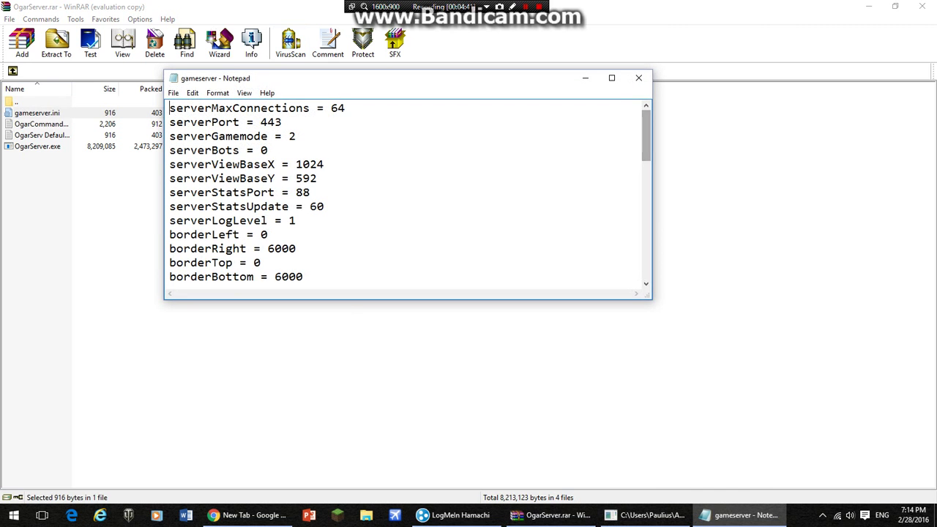
left_click(612, 77)
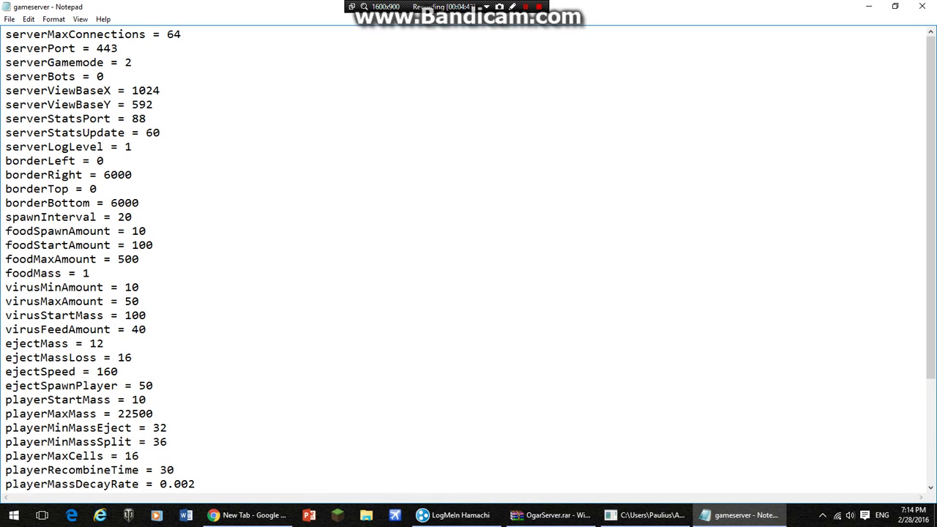
left_click_drag(118, 48, 97, 49)
Step: Clear the serverPort value and set serverGamemode to 2
type("180")
key("BackSpace")
key("BackSpace")
key("BackSpace")
key("BackSpace")
type("0")
key("BackSpace")
type("1")
key("BackSpace")
type("2")
key("BackSpace")
type("2")
key("Down")
key("Down")
key("End")
key("Down")
key("Down")
key("Down")
key("Down")
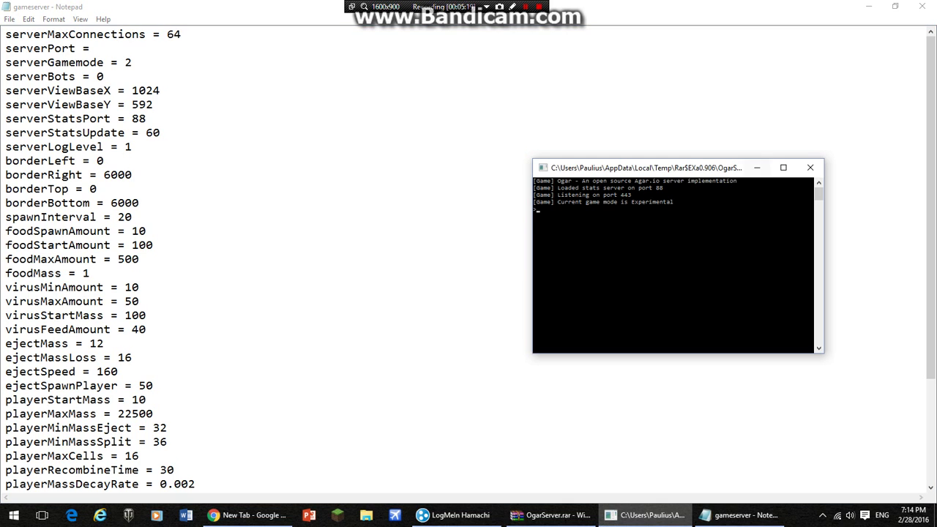
Step: Close the running server console and set borderRight and borderBottom to 10000
left_click(810, 167)
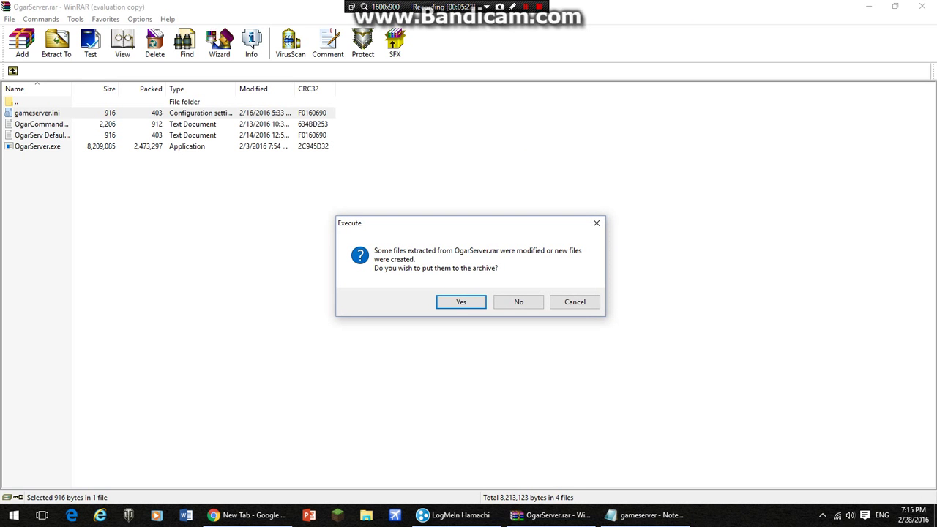
left_click(575, 302)
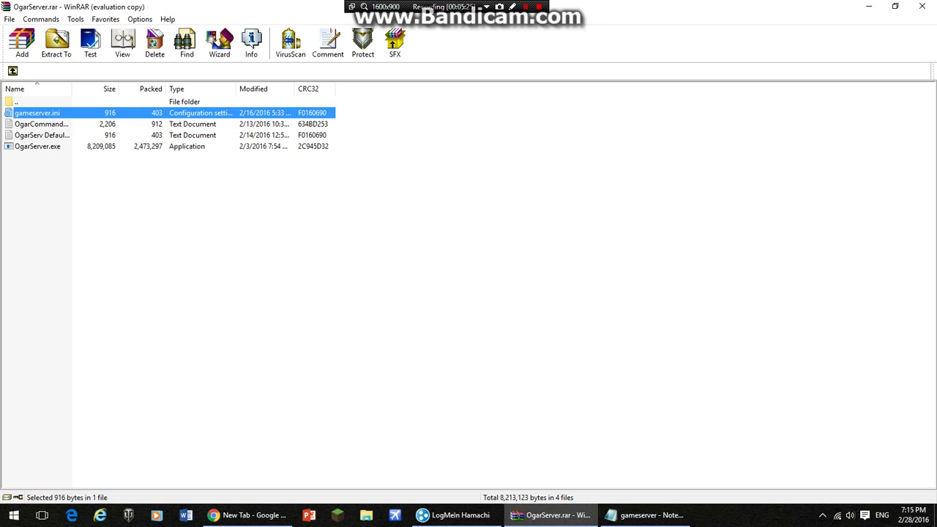
left_click(644, 515)
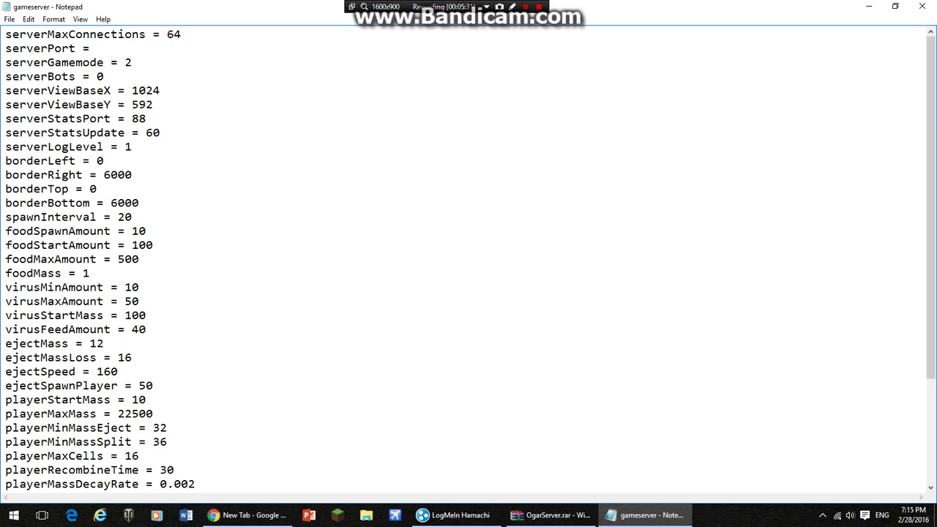
key("Left")
key("Left")
key("Left")
key("BackSpace")
type("10")
key("Down")
key("BackSpace")
type("1")
type("0")
type("0")
Step: Set ejectMass to 100 and ejectMassLoss to 10
key("BackSpace")
type("00")
key("BackSpace")
type("0")
scroll(469, 263, "down", 2)
scroll(469, 264, "down", 1)
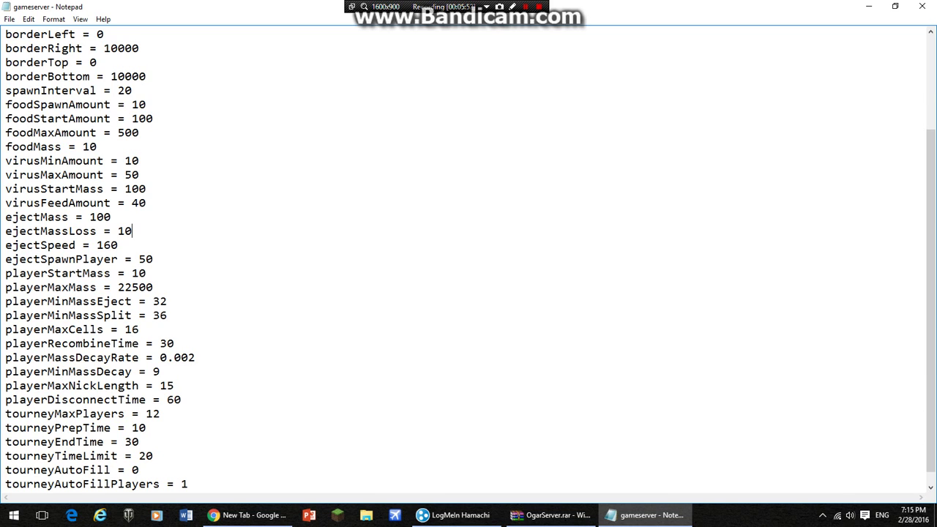
Step: Set playerMaxCells to 200, playerRecombineTime to 0 and playerMaxNickLength to 50
key("BackSpace")
key("BackSpace")
type("200")
key("Down")
key("End")
key("BackSpace")
key("BackSpace")
type("0")
scroll(469, 260, "down", 1)
scroll(469, 260, "up", 1)
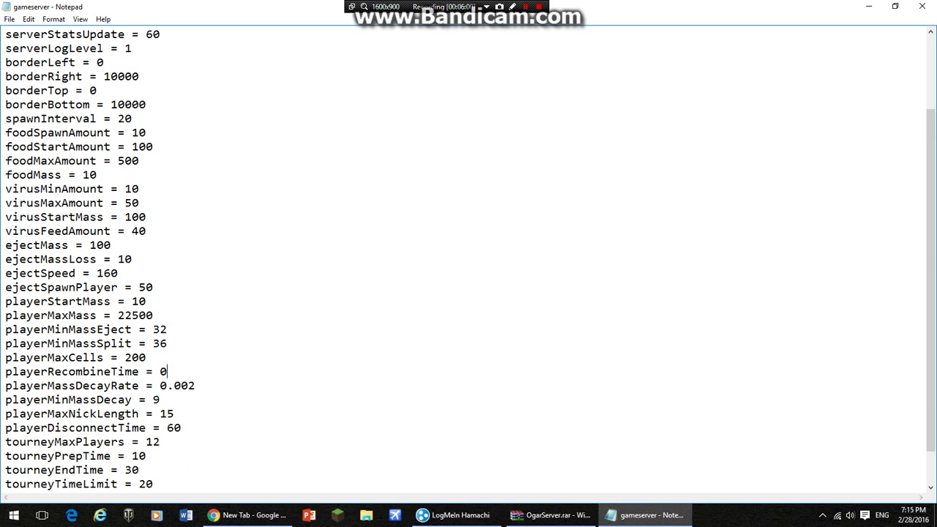
key("BackSpace")
key("BackSpace")
type("50")
Step: Close Notepad, saving gameserver.ini and updating it in the archive
left_click(922, 6)
left_click(436, 264)
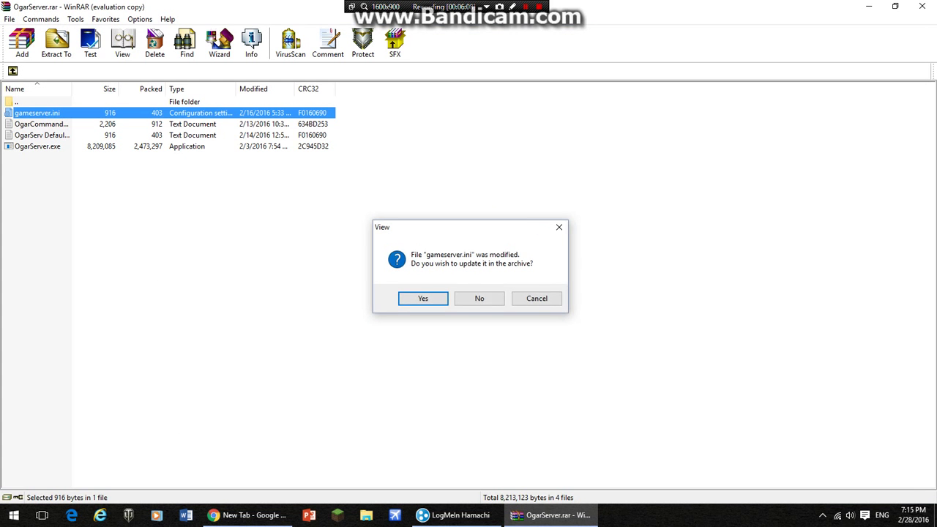
key("Return")
Step: Browse the archive files and reopen gameserver.ini to check its contents
key("Down")
key("Down")
key("Up")
key("Down")
key("Up")
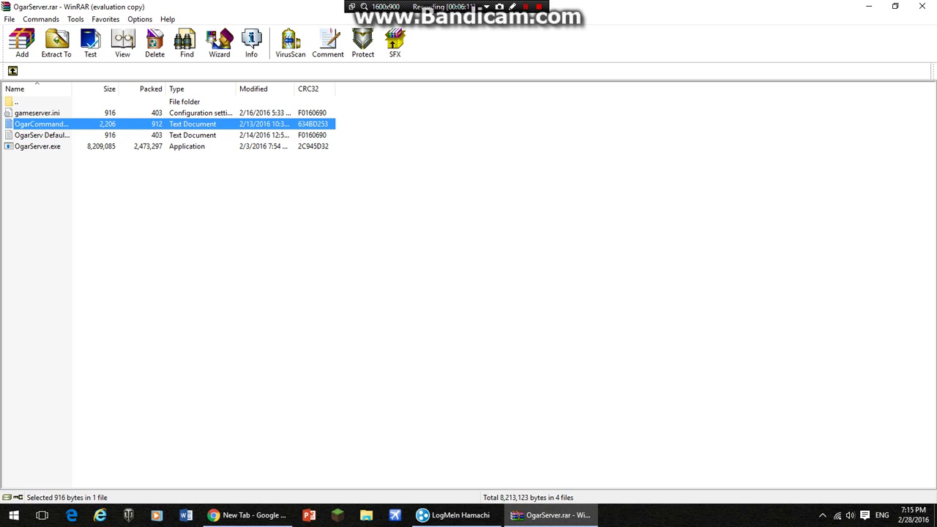
key("F2")
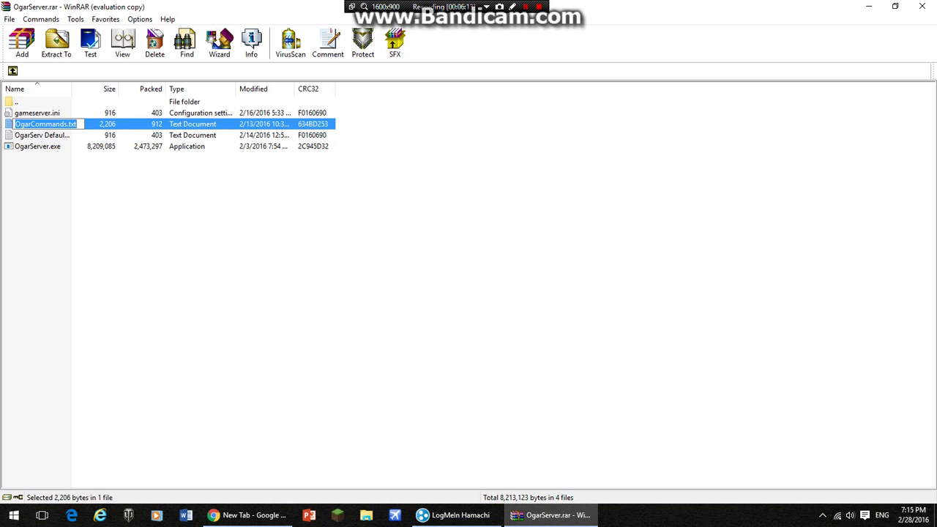
key("Escape")
key("Up")
key("Return")
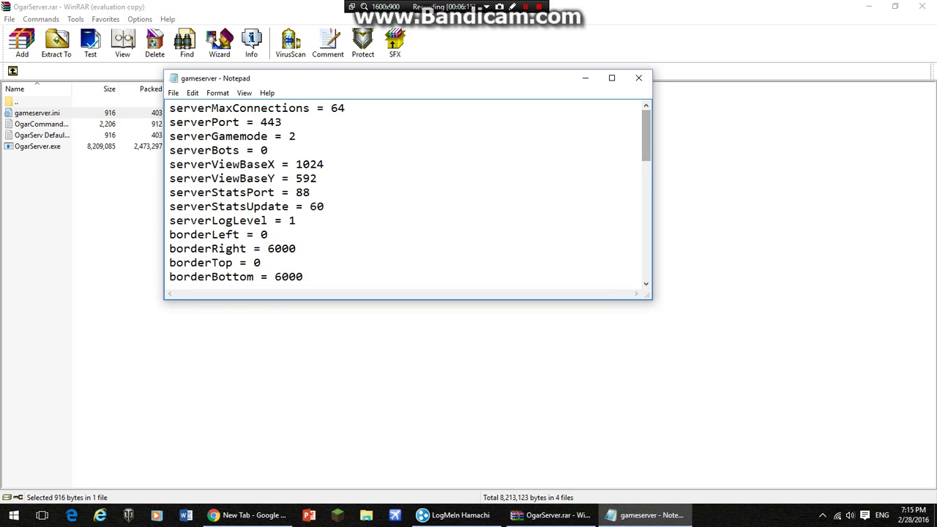
left_click(640, 78)
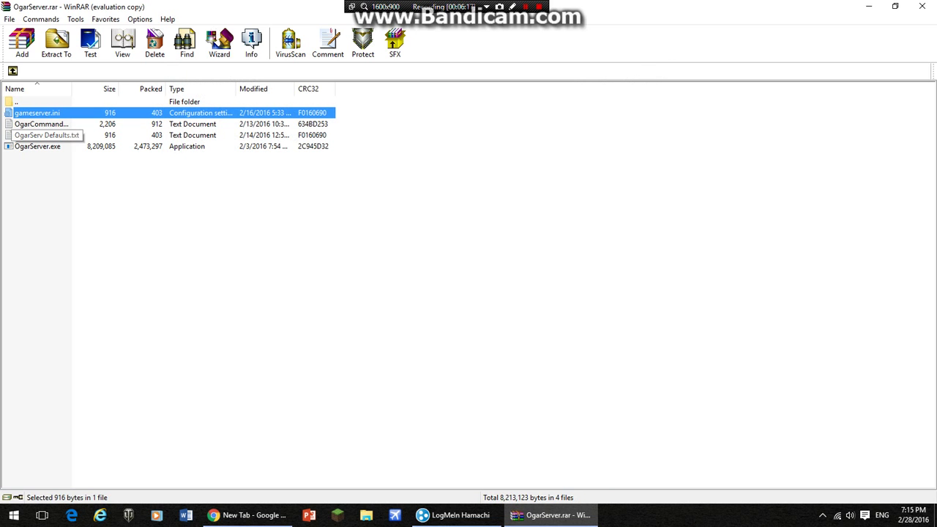
Step: Open OgarServ Defaults.txt, select all its settings text, and close it
double_click(37, 134)
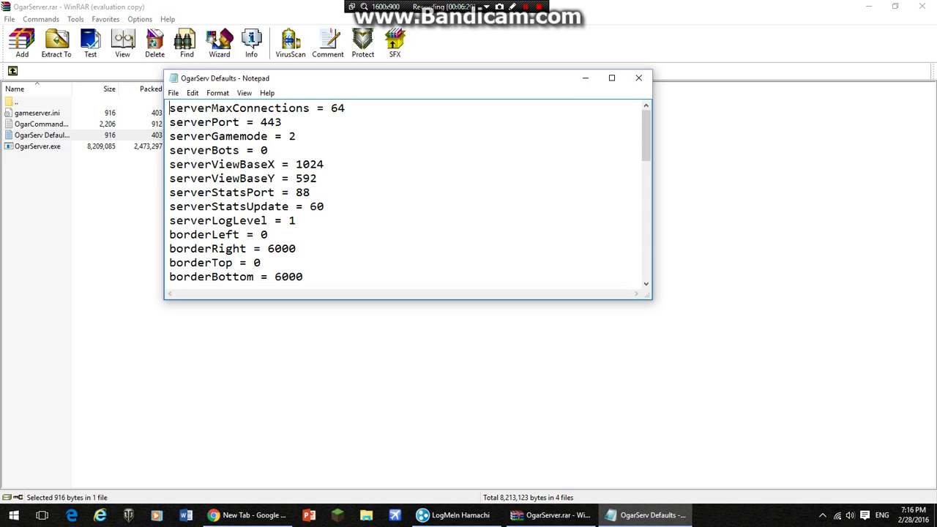
left_click(326, 207)
left_click_drag(296, 249, 184, 108)
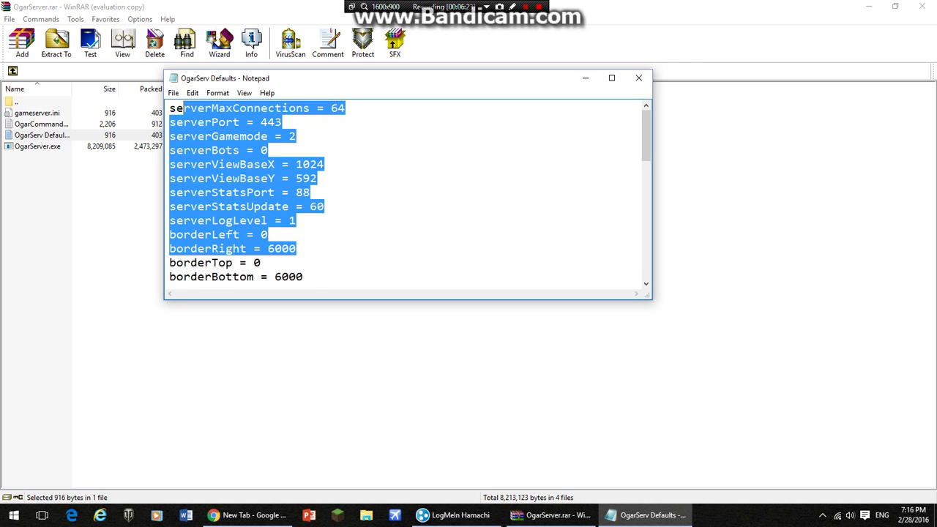
key("ctrl+a")
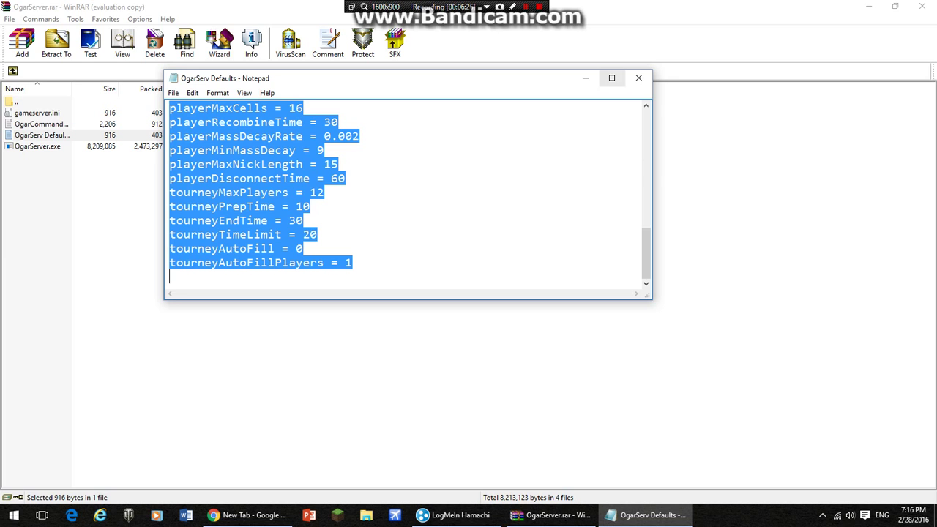
left_click(638, 77)
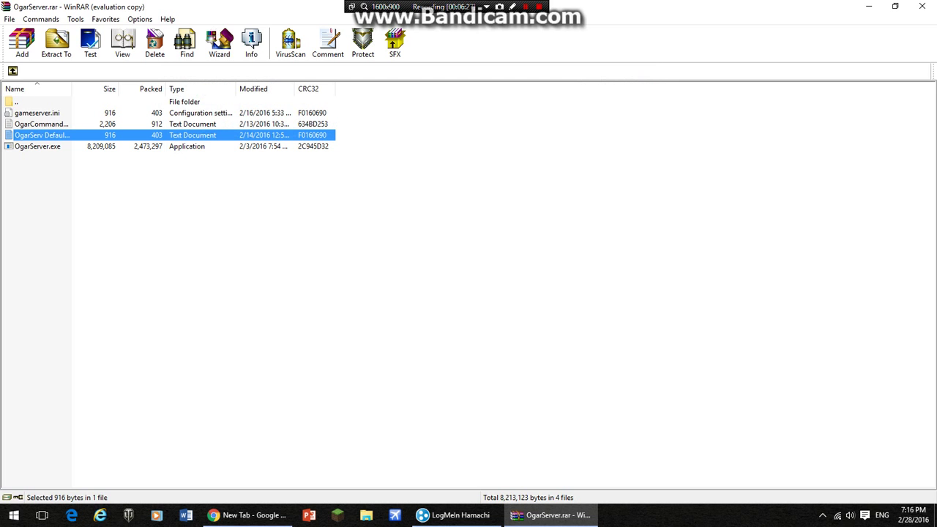
Step: Launch OgarServer.exe and allow it through the Windows Firewall
key("Down")
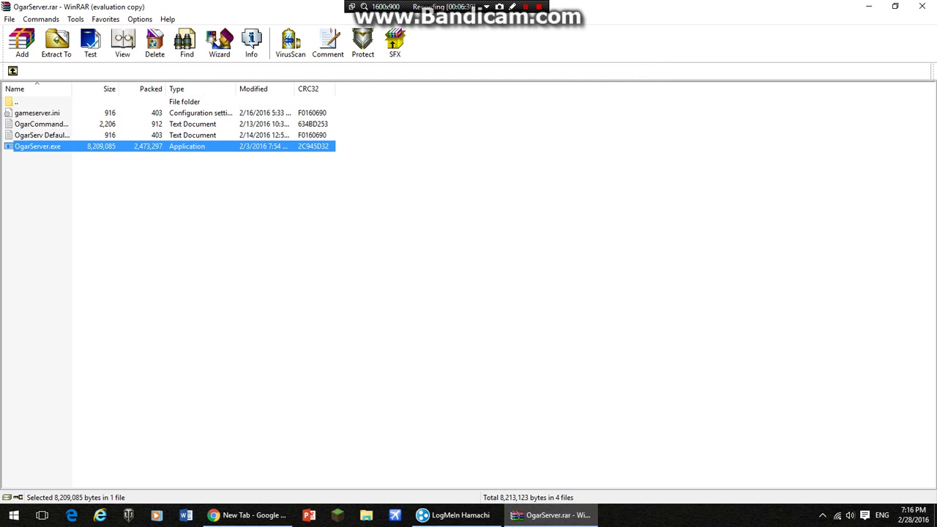
key("Return")
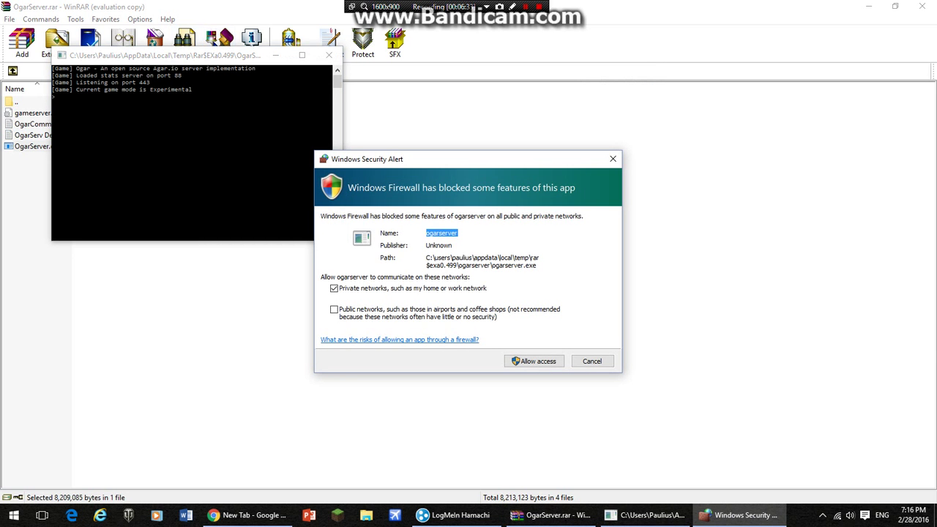
key("Tab")
key("Return")
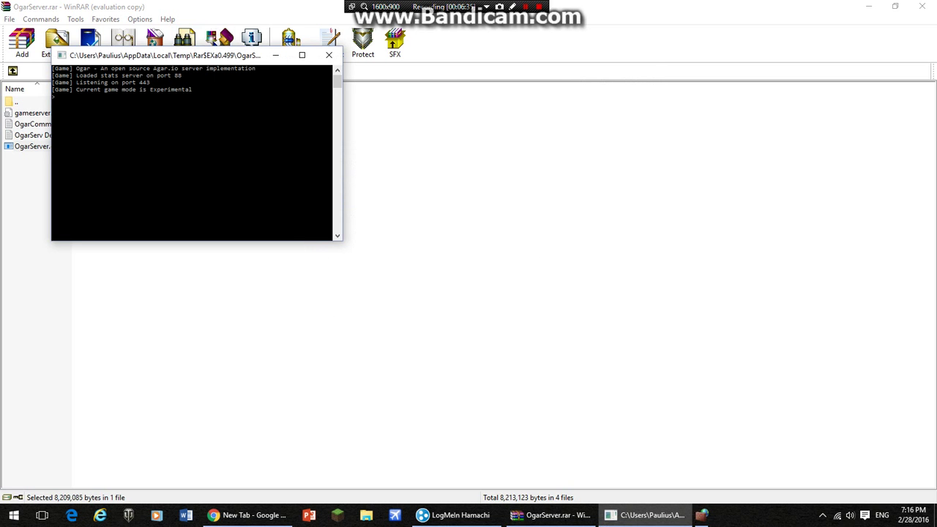
key("alt+Tab")
key("Up")
key("Up")
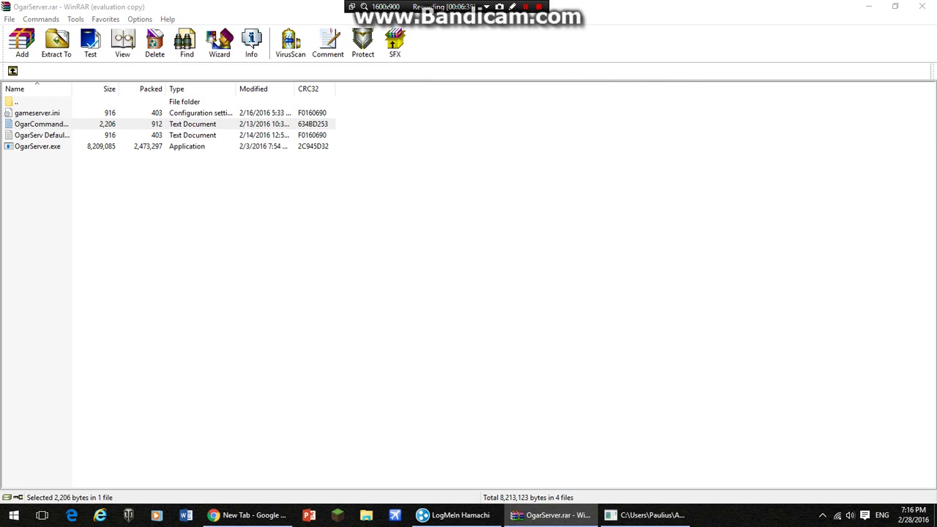
key("Return")
left_click(611, 77)
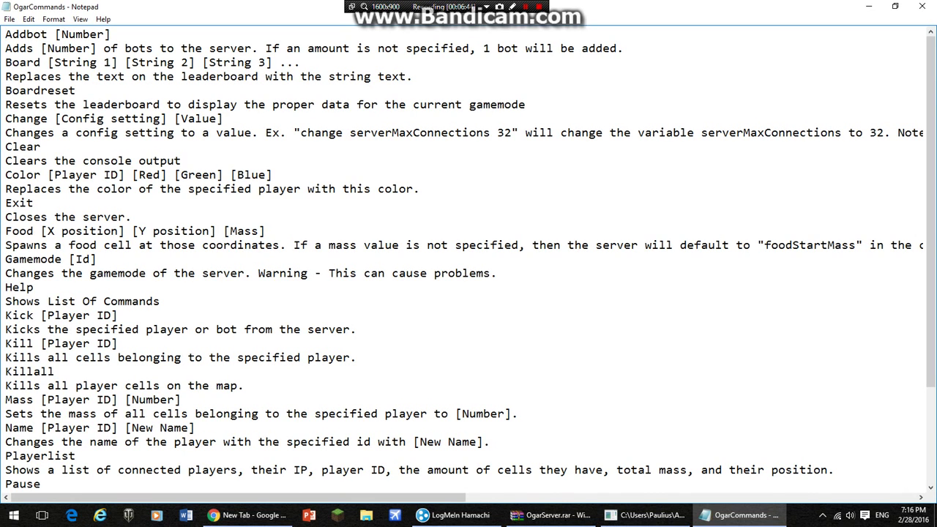
left_click(83, 33)
key("alt+F4")
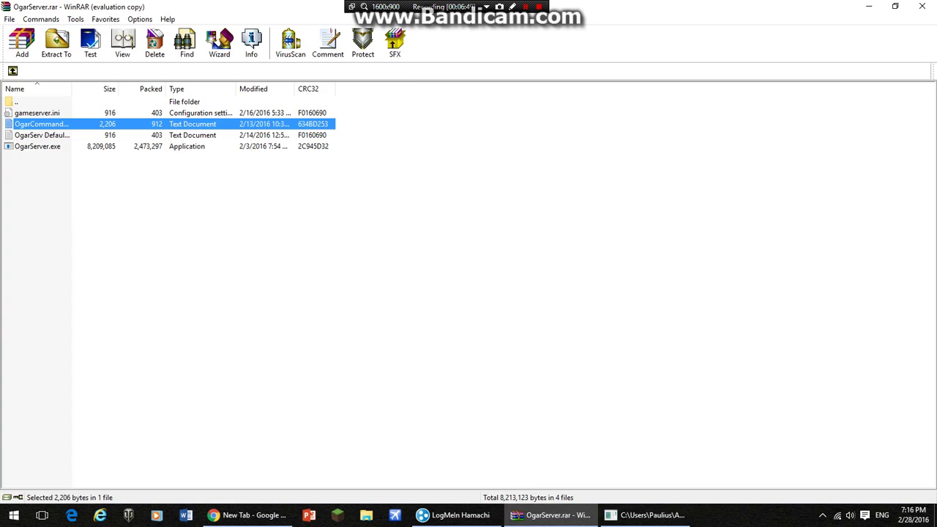
left_click(921, 6)
Step: Load agar.io/?ip=25.134.173.106:443 in Chrome to reach the private server
key("alt+Tab")
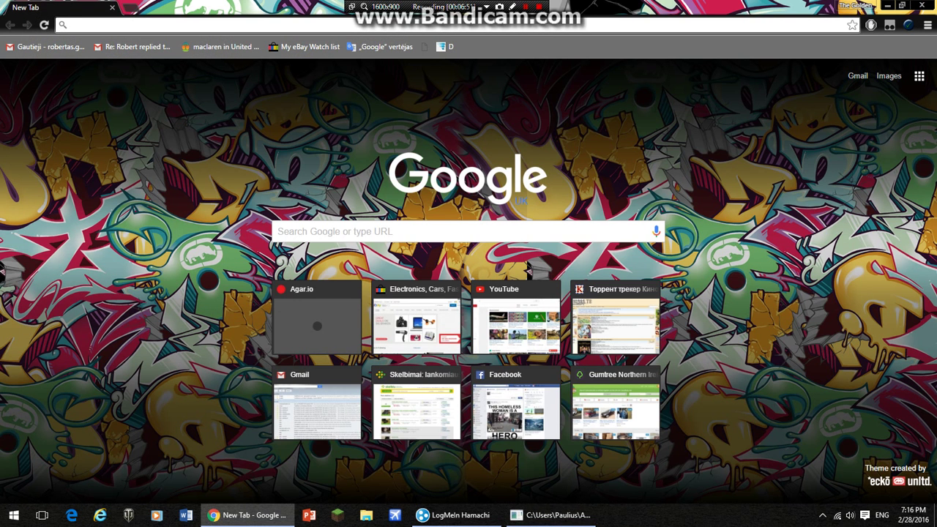
type("ag")
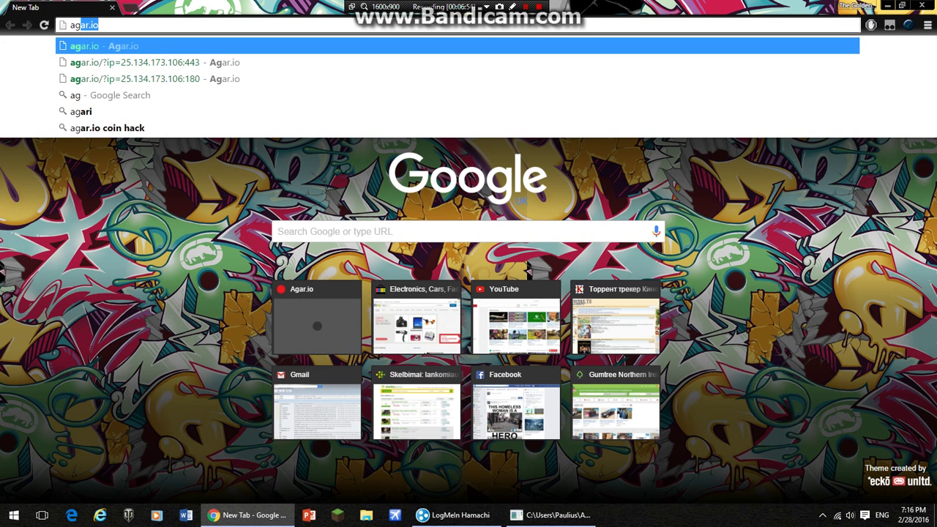
type("ar.io/?")
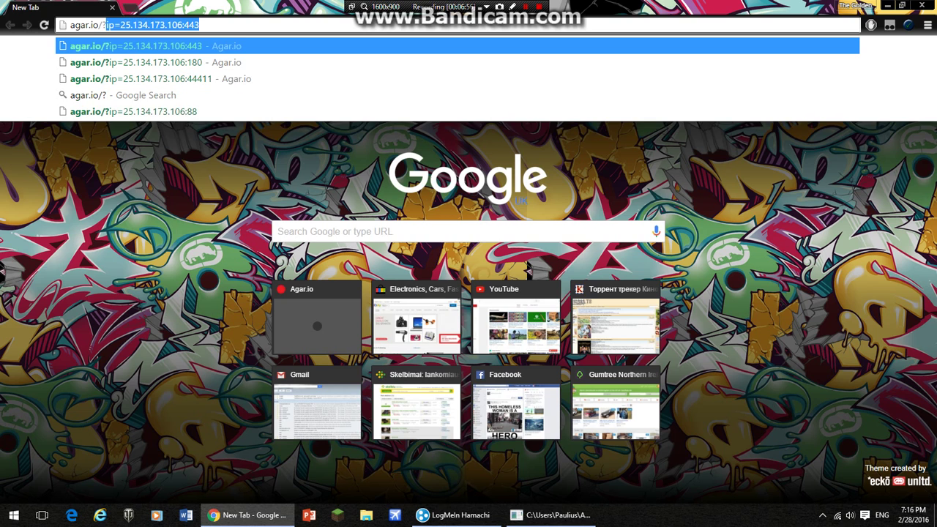
type("ip=")
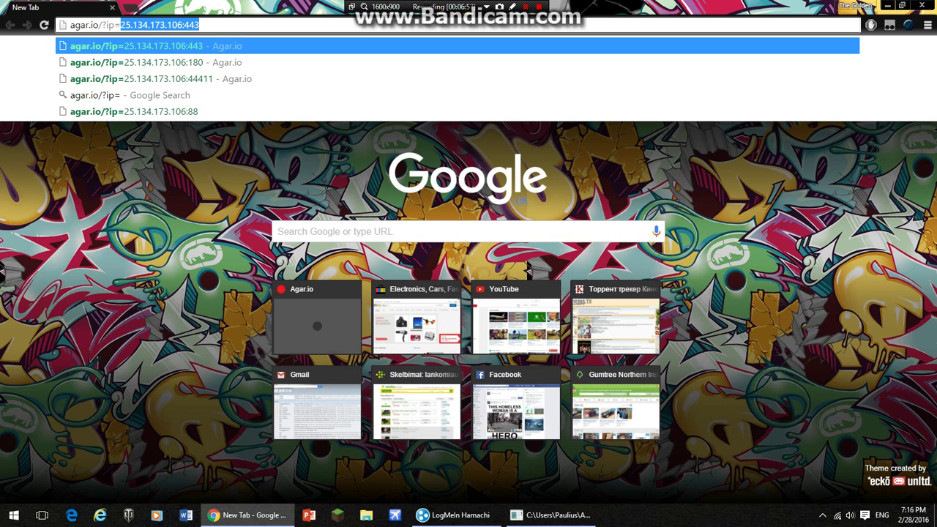
key("Return")
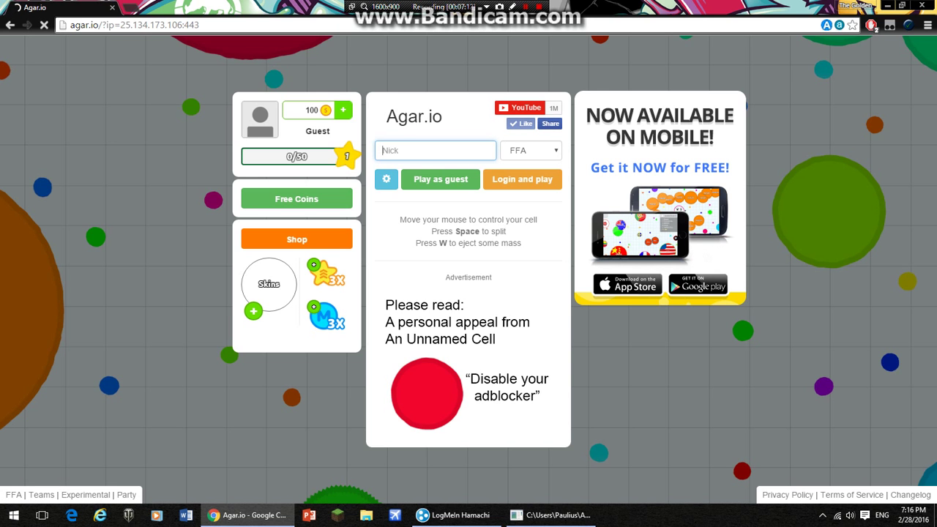
type("5")
Step: Reload agar.io/?ip=25.134.173.106:443 until the start menu appears with a live arena
key("Return")
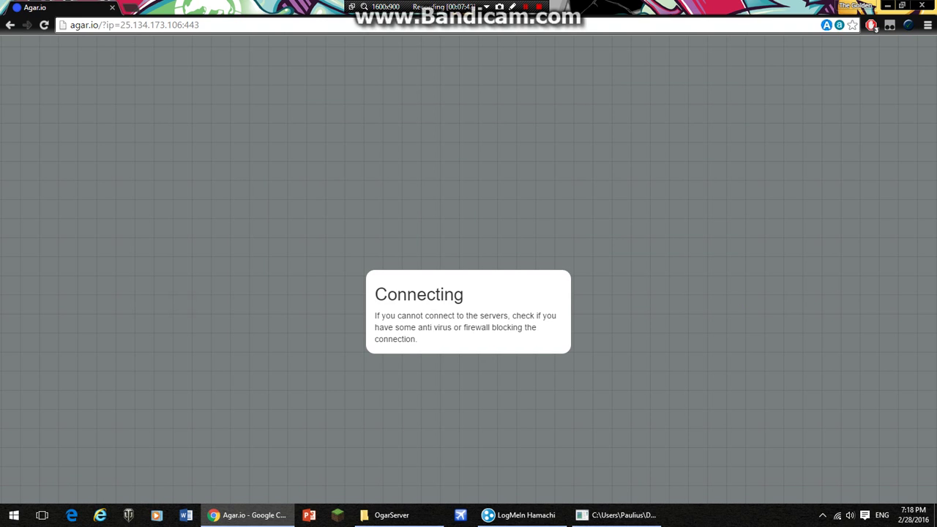
left_click(520, 515)
left_click(619, 515)
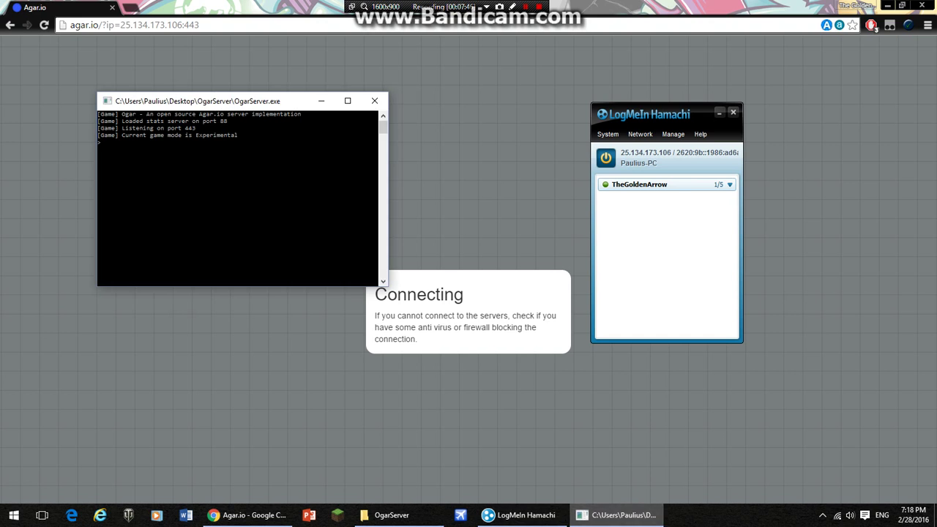
left_click(249, 515)
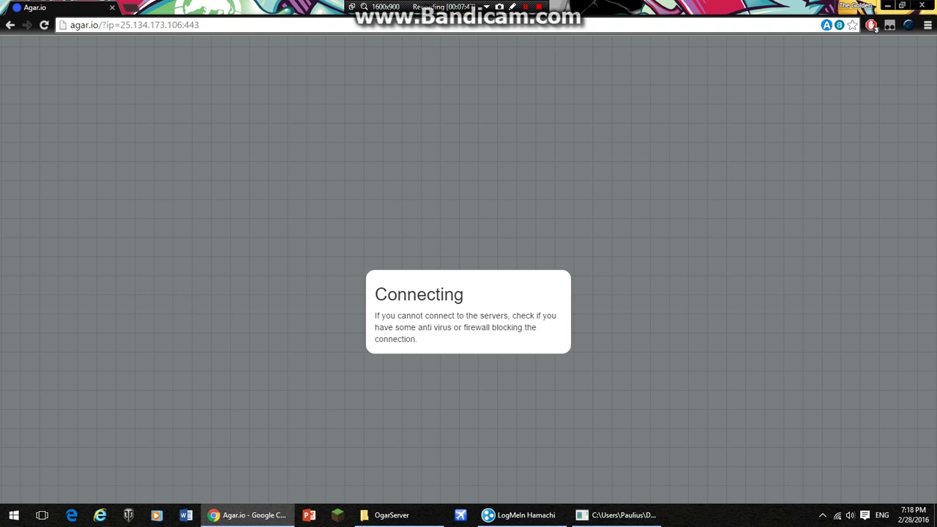
key("ctrl+l")
key("Return")
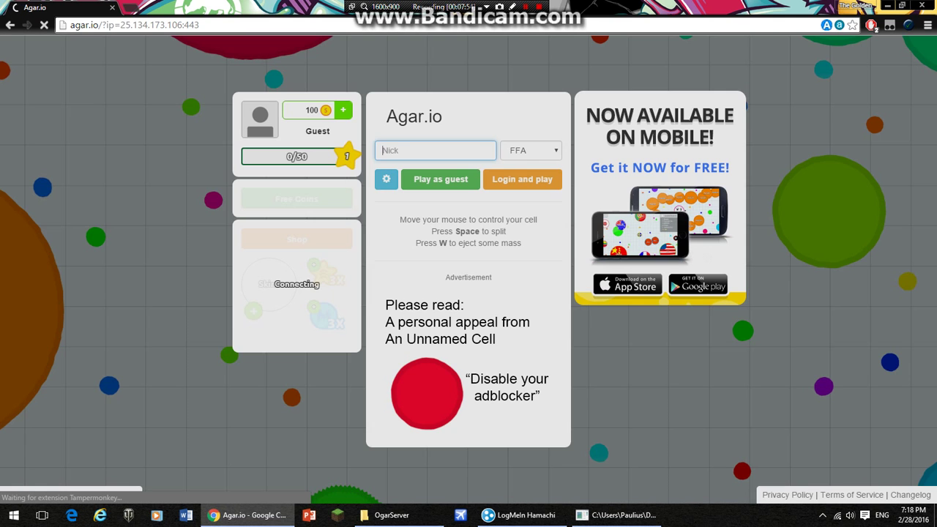
Step: Play as nickname 5, repeatedly splitting cells to eat and grow the score
type("5")
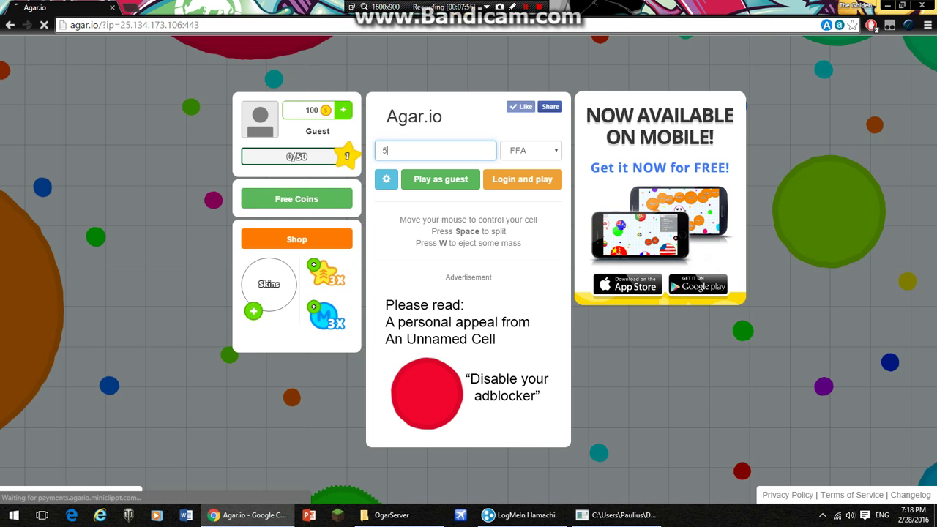
key("Return")
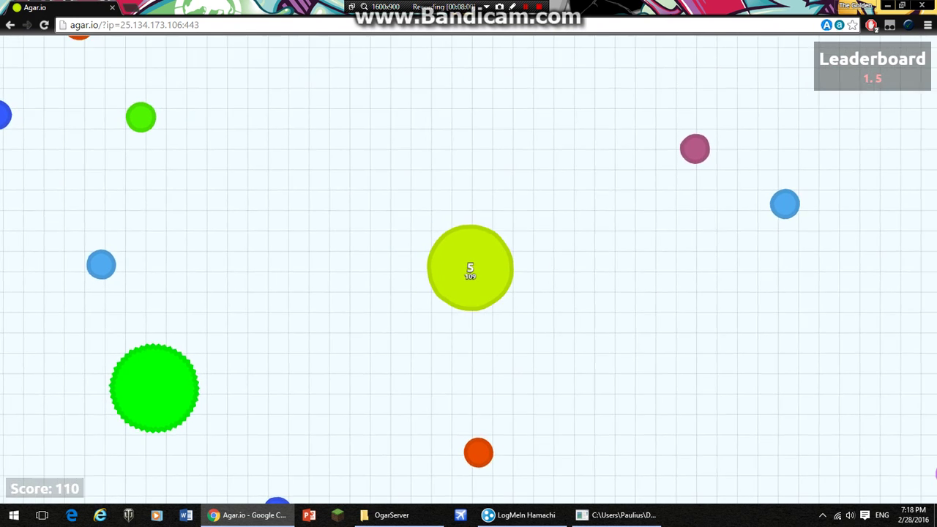
key("space")
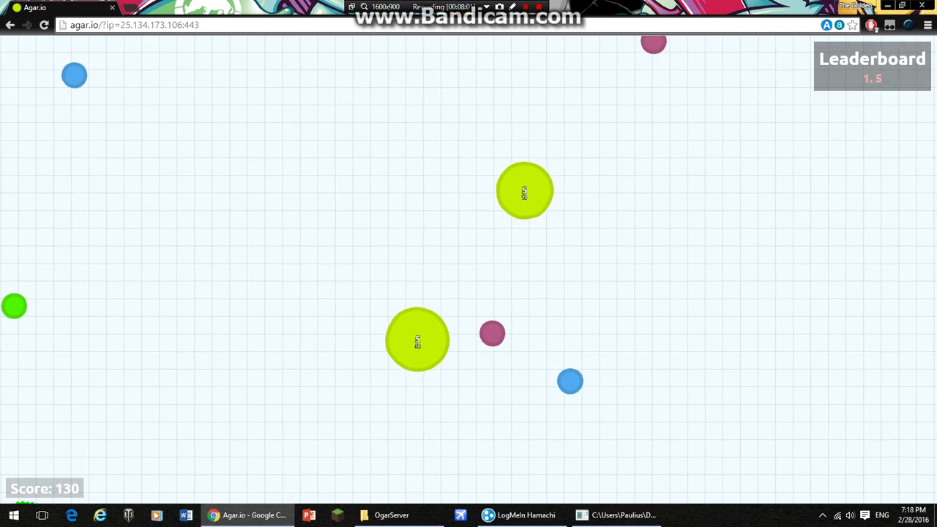
key("space")
key("space")
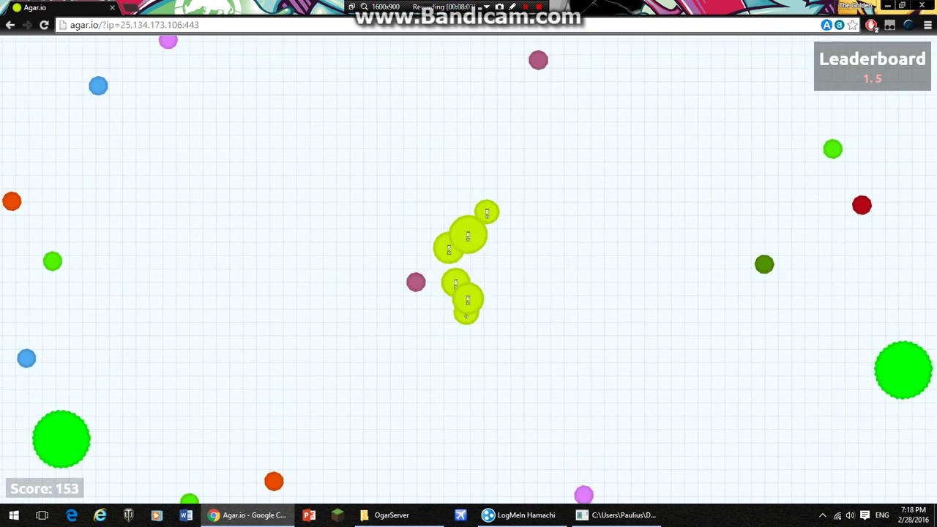
key("space")
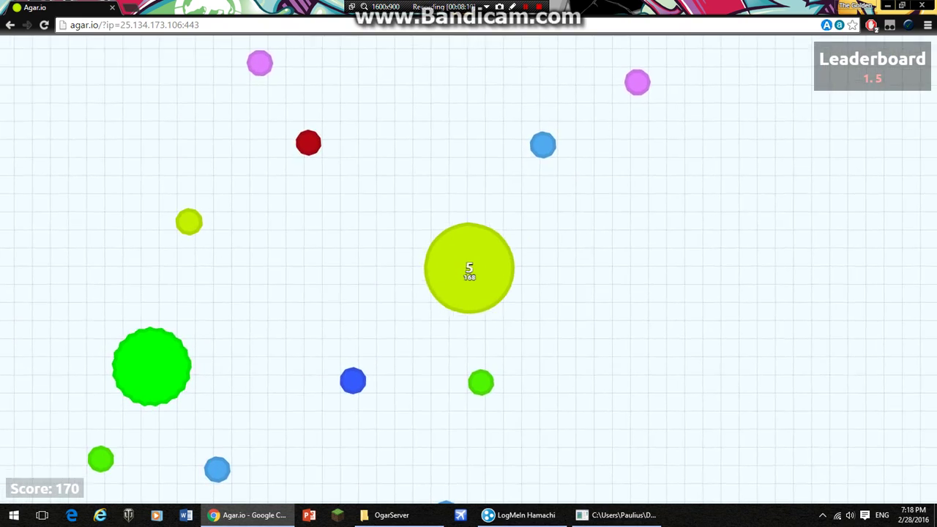
key("space")
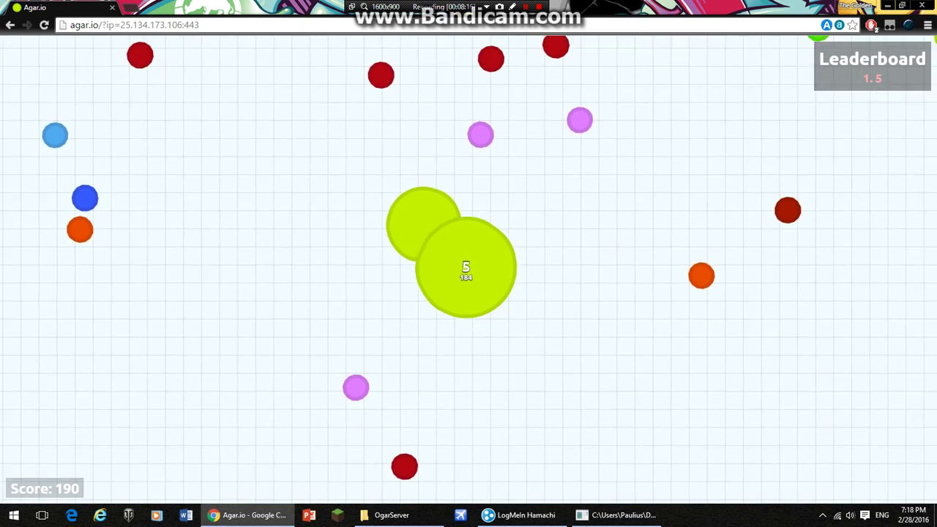
key("space")
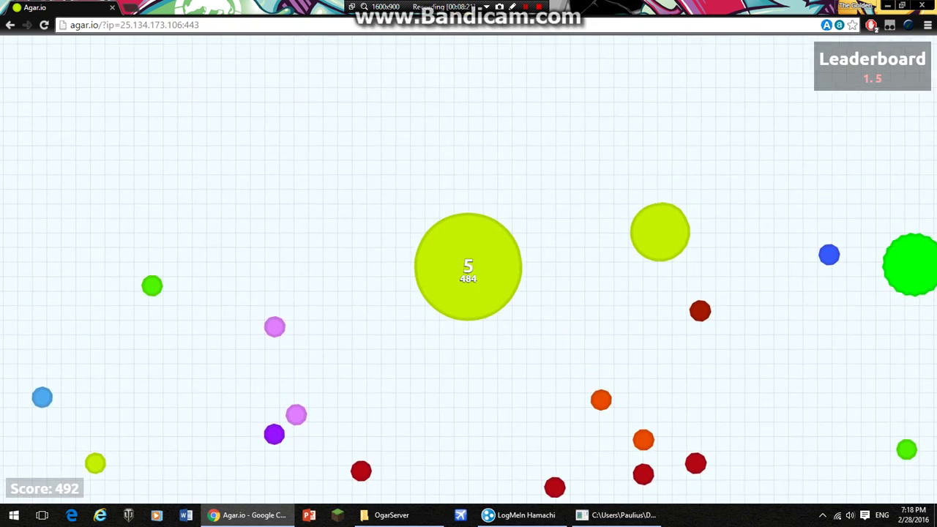
key("space")
key("space")
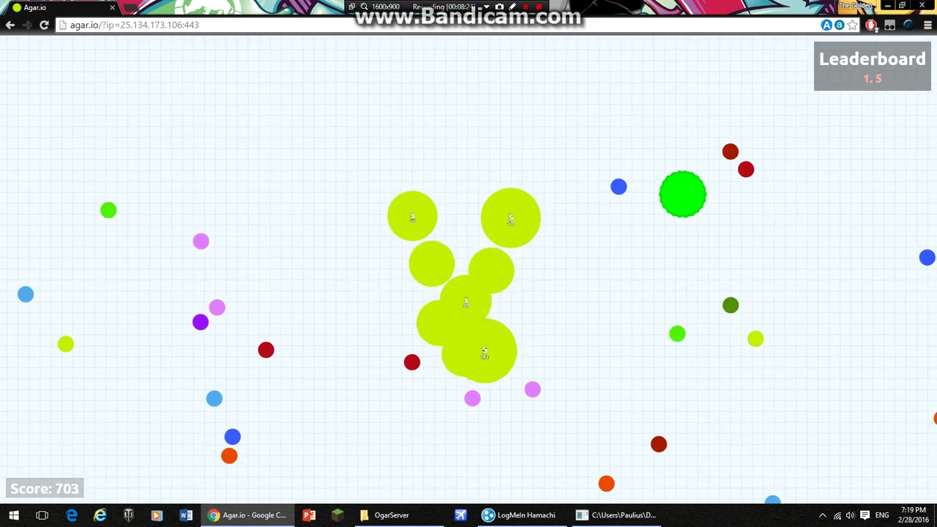
key("space")
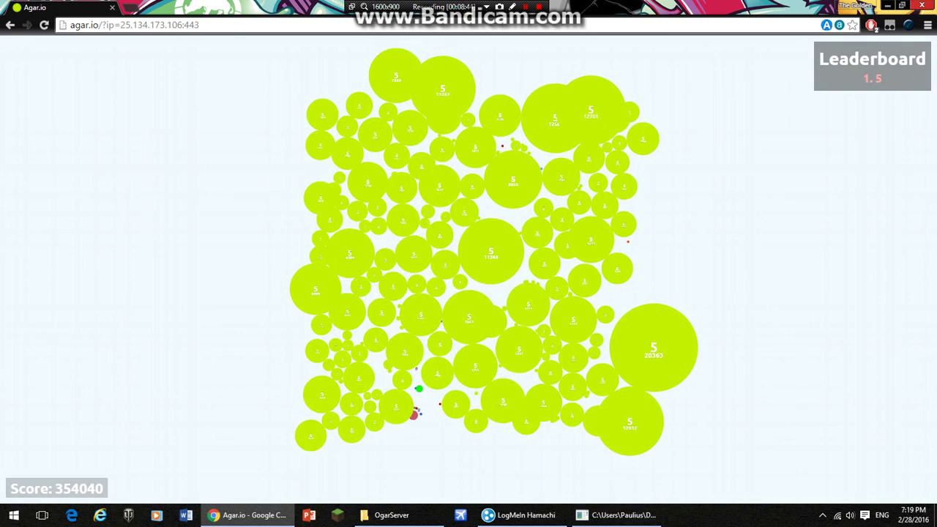
Step: Leave the game and switch to the OgarServer folder in File Explorer
key("super+Down")
key("super+Down")
key("alt+Tab")
left_click(219, 147)
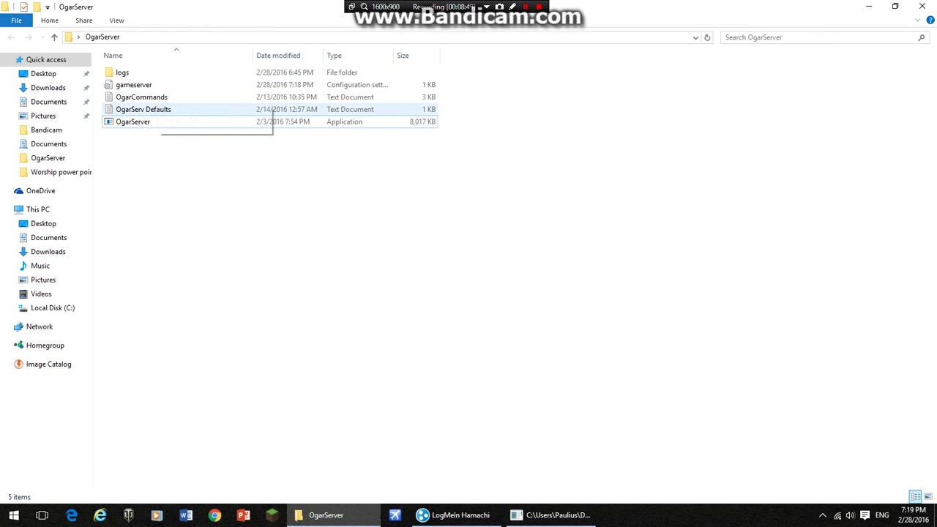
Step: Copy all the settings text from OgarServ Defaults
double_click(144, 109)
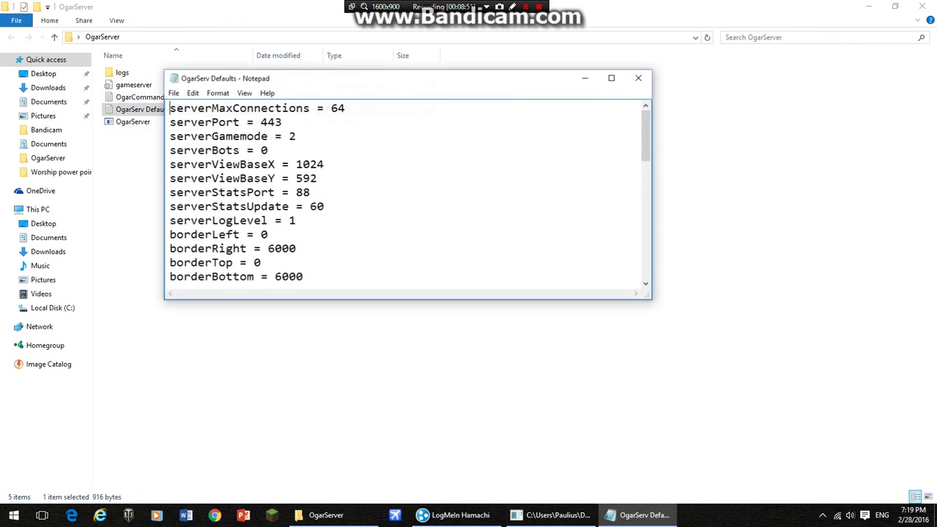
key("ctrl+a")
key("ctrl+c")
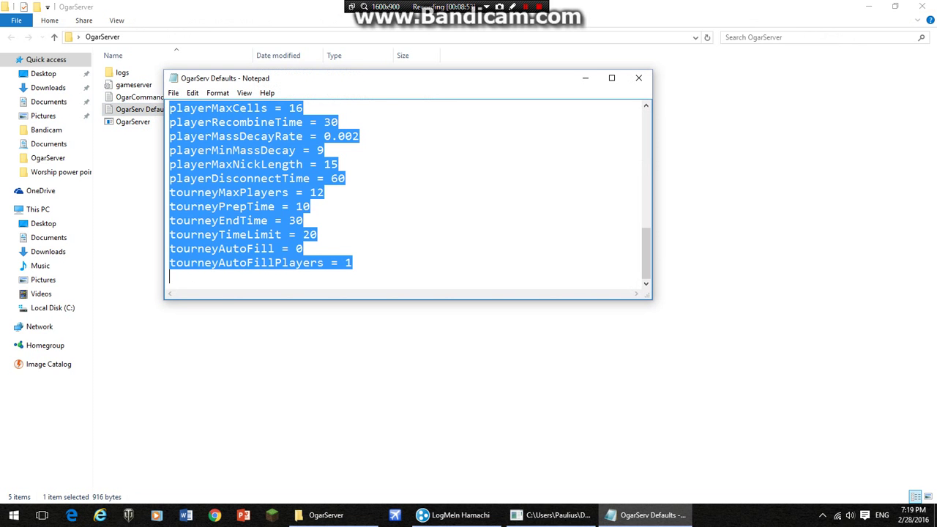
left_click(639, 78)
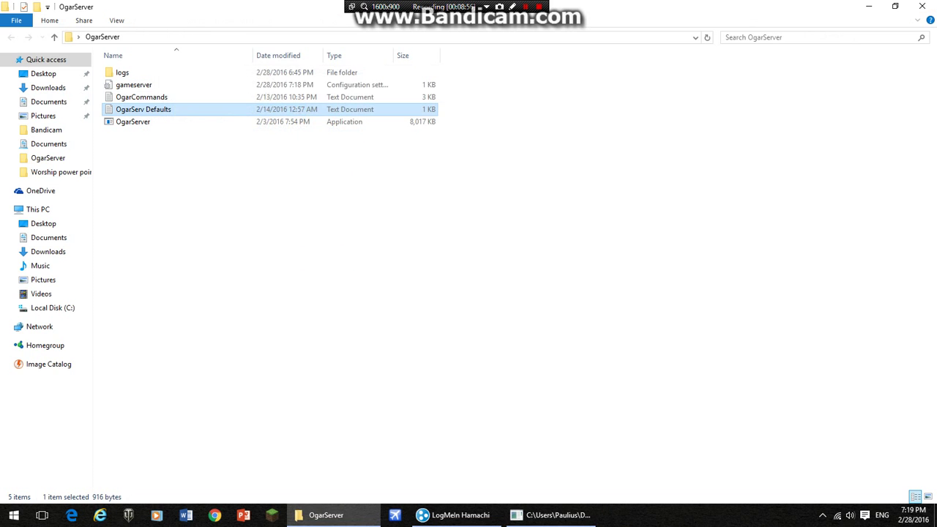
Step: Replace gameserver's contents with the pasted defaults and save it
double_click(133, 85)
type("playerMaxCells = 200 playerRecombineTime = 0 playerMassDecayRate = 0.002 playerMinMassDecay = 9 playerMaxNickLength = 15")
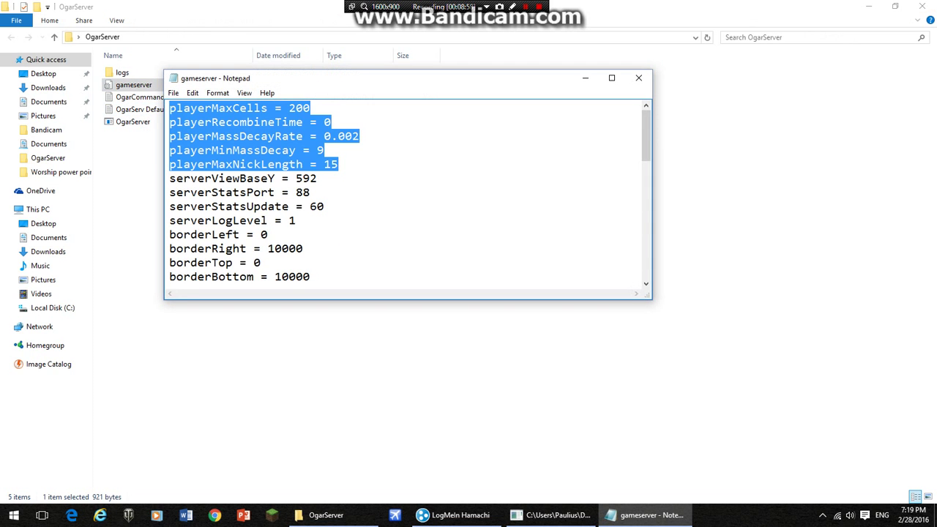
key("ctrl+a")
key("ctrl+v")
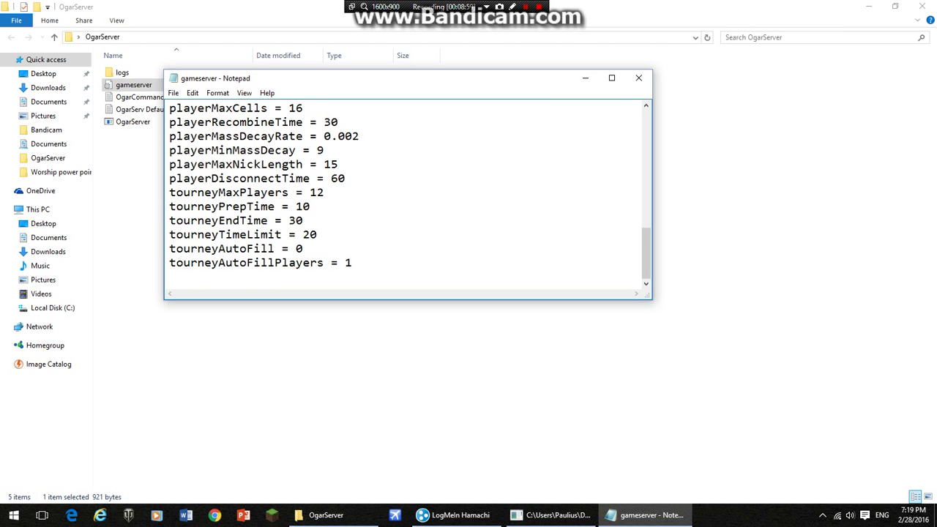
key("alt+F4")
key("n")
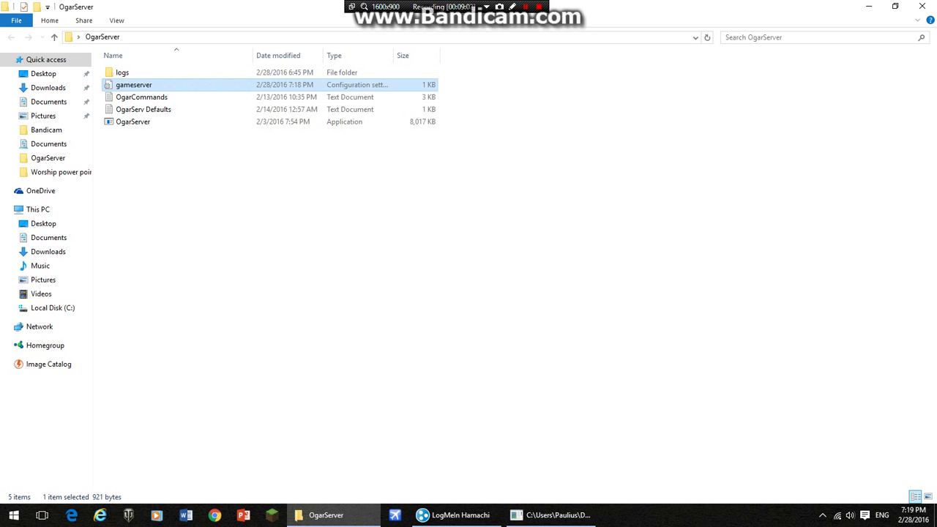
left_click(454, 514)
left_click(553, 515)
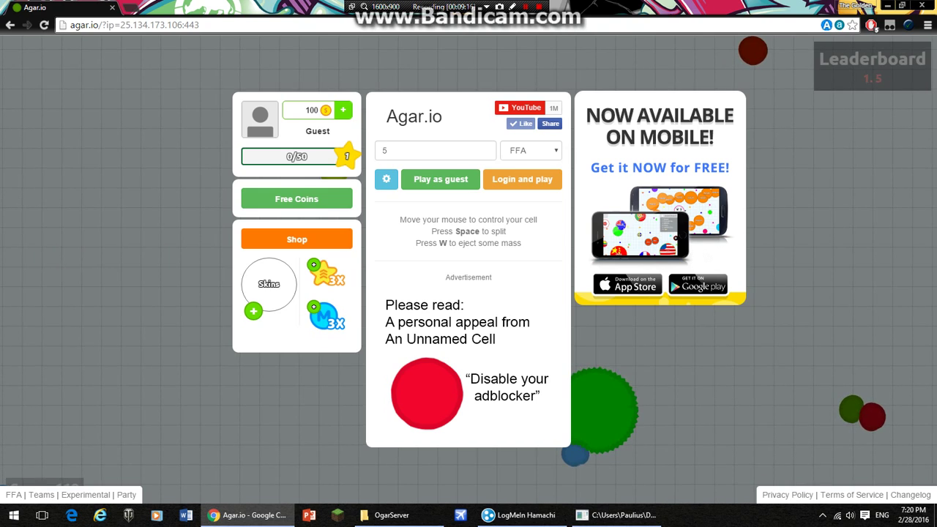
Step: Play a brief round as 5 on the private server, then press Esc back to the start menu
left_click(440, 179)
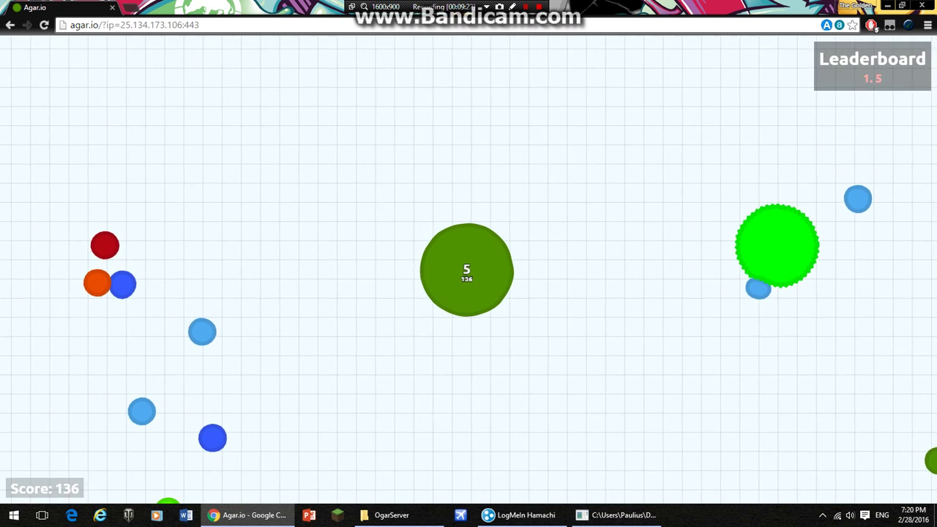
key("Escape")
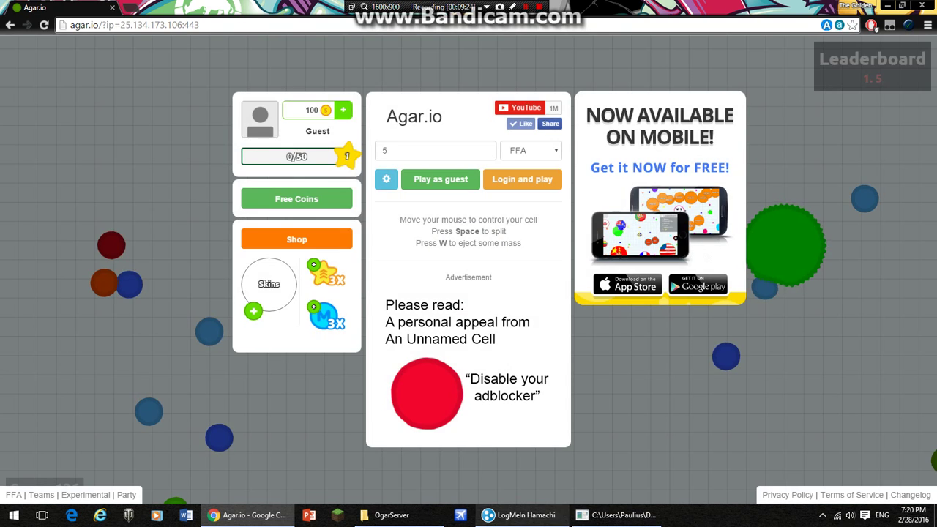
left_click(619, 514)
type("mass 2 1000")
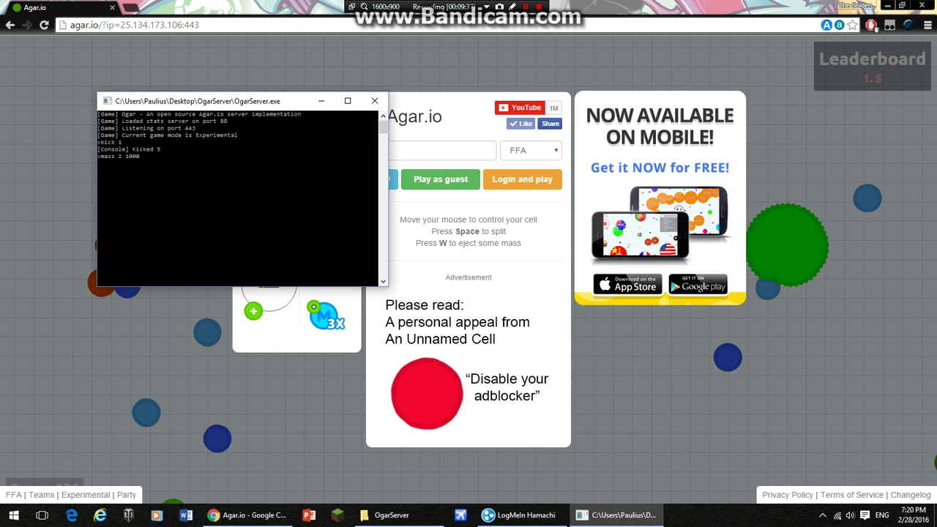
type("1000")
Step: Run mass 2 1000 in the console and resume playing with the enlarged cell
key("Return")
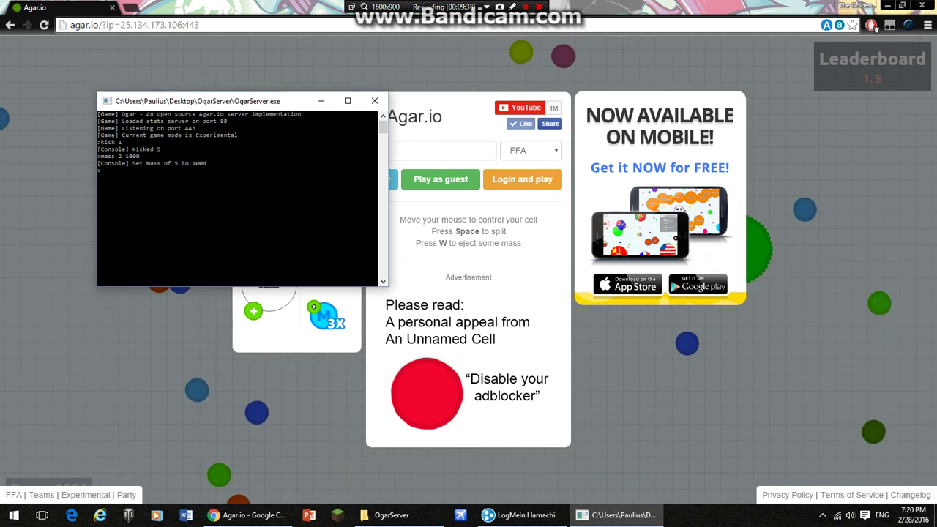
key("alt+Tab")
key("Escape")
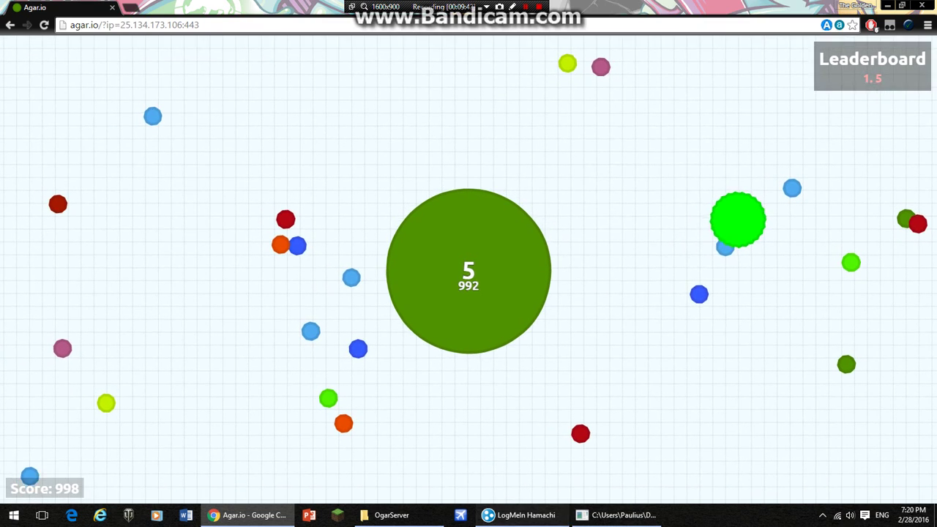
Step: Add 50 bots with addbot 50, then split the cell in the game to catch bots
left_click(521, 515)
left_click(619, 514)
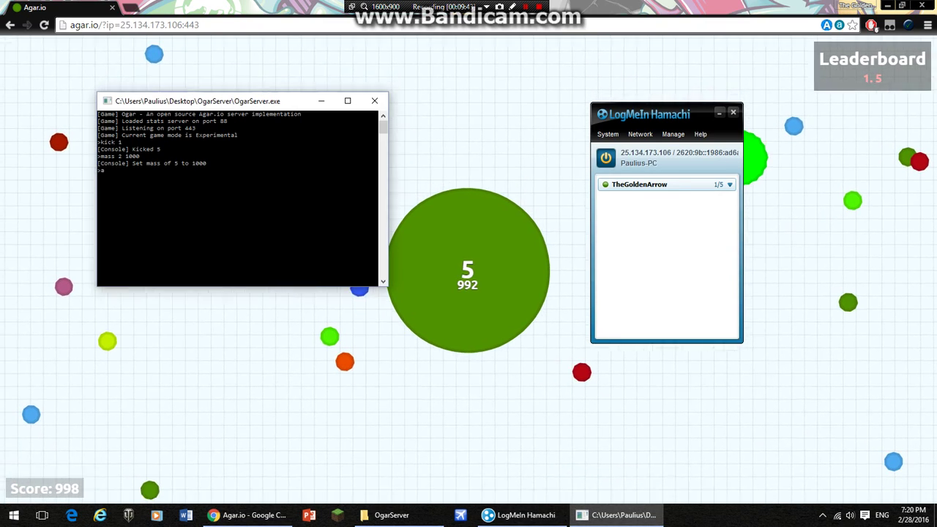
type("addbot 50")
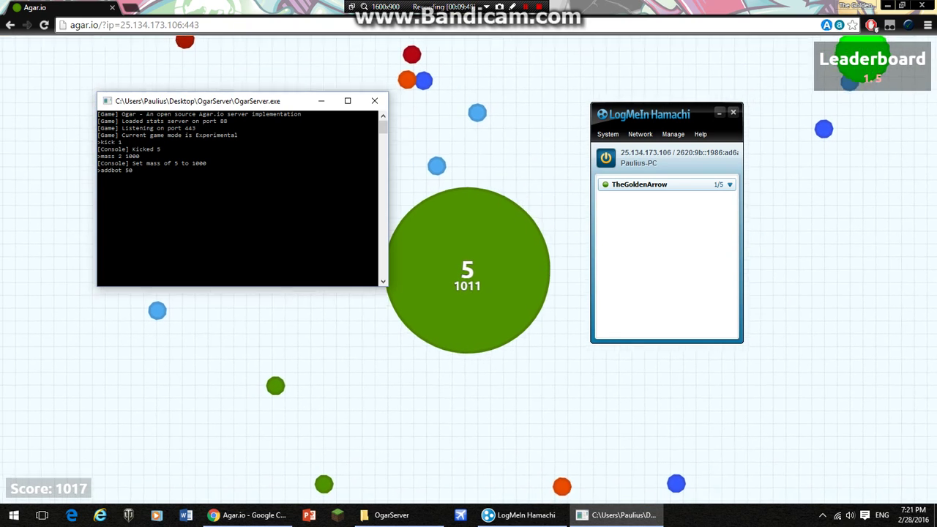
key("Return")
key("alt+Tab")
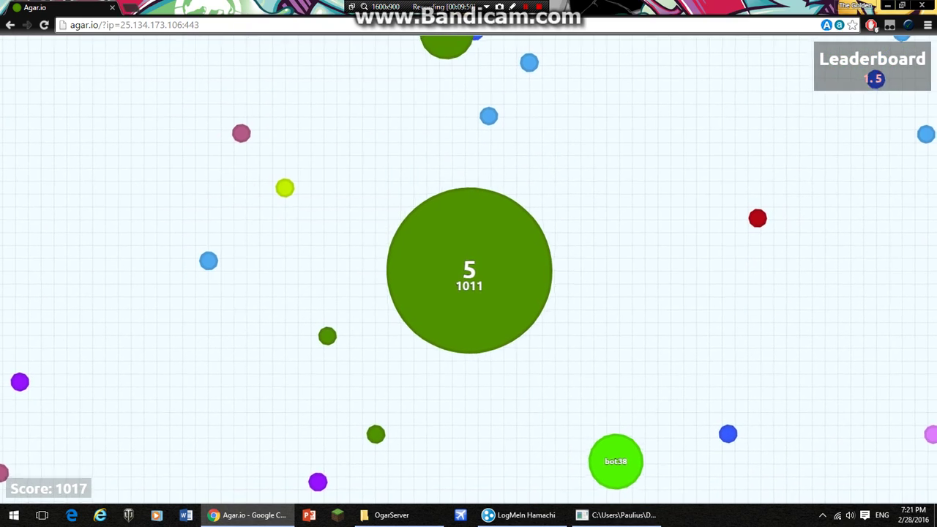
key("space")
key("space")
key("space")
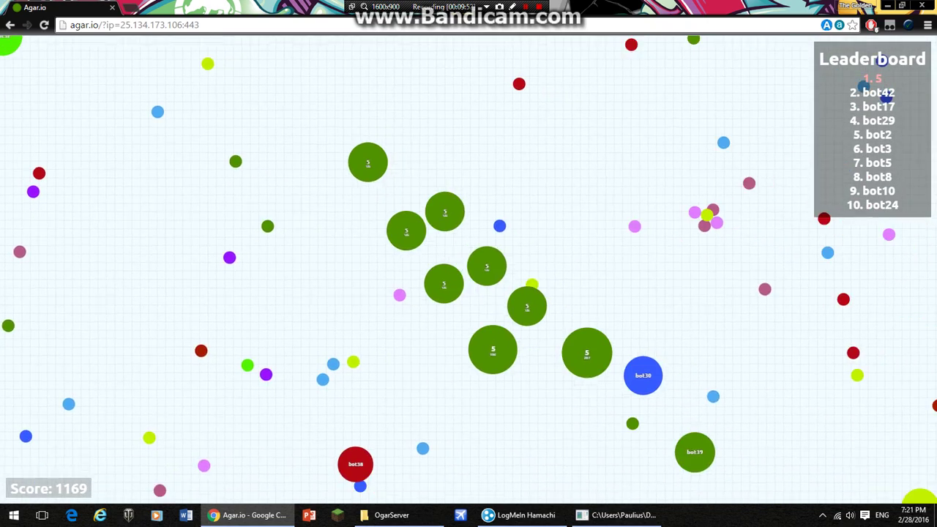
key("space")
key("space")
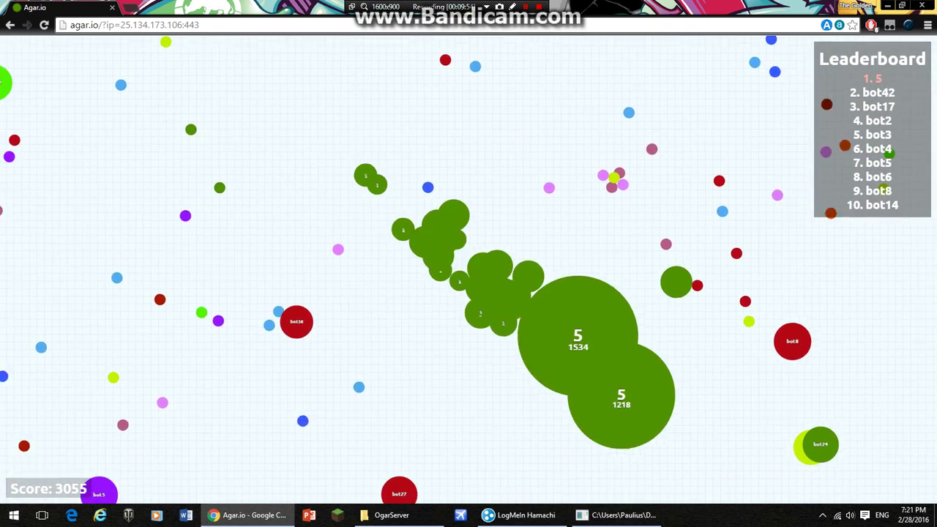
key("space")
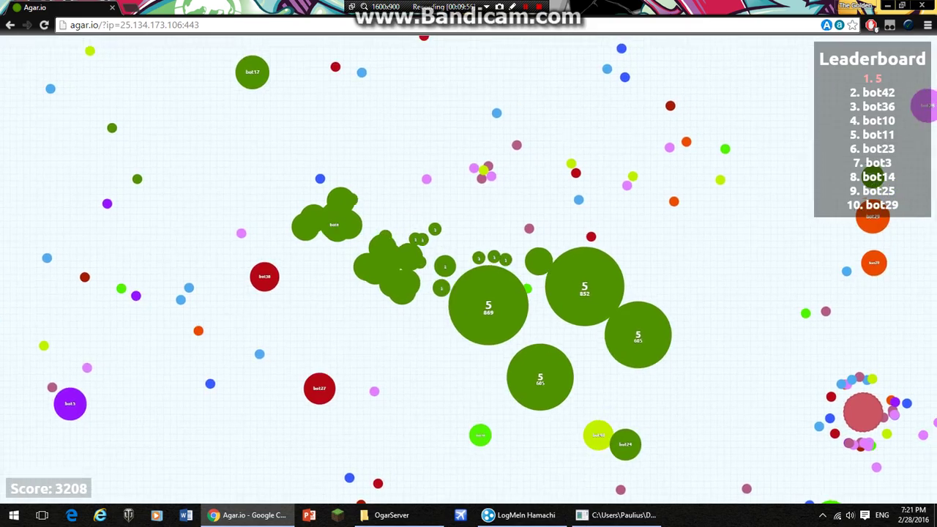